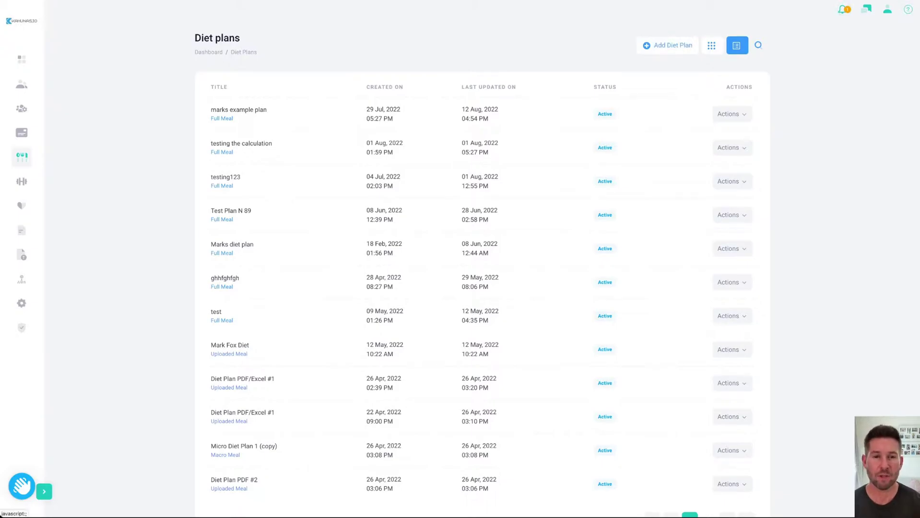
# Start a new full meal plan from the Diet plans page.
pyautogui.click(668, 45)
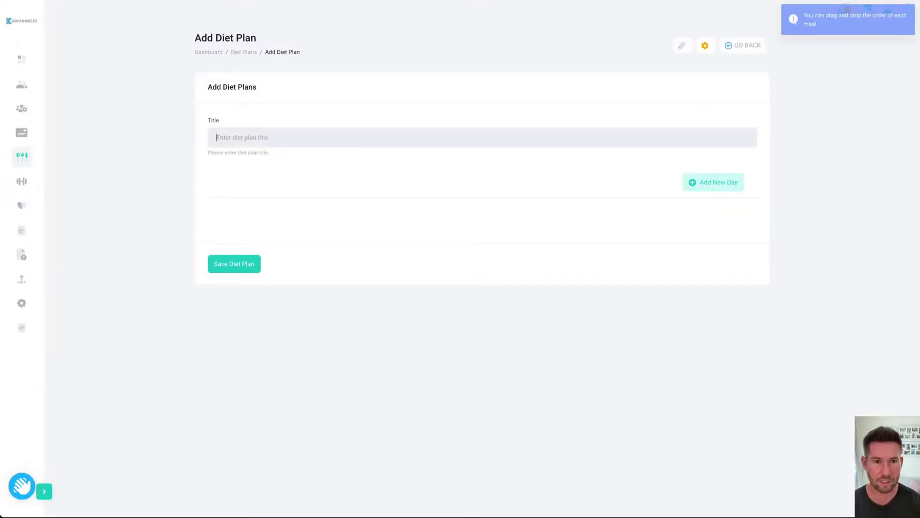
# Title the diet plan 'Marks new diet'.
pyautogui.write('MArk')
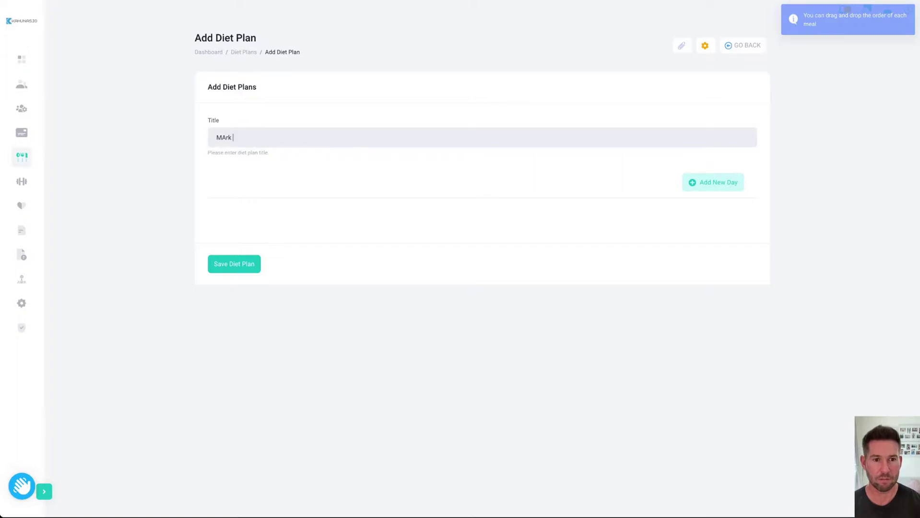
pyautogui.press('BackSpace')
pyautogui.press('BackSpace')
pyautogui.press('BackSpace')
pyautogui.press('BackSpace')
pyautogui.write('ar')
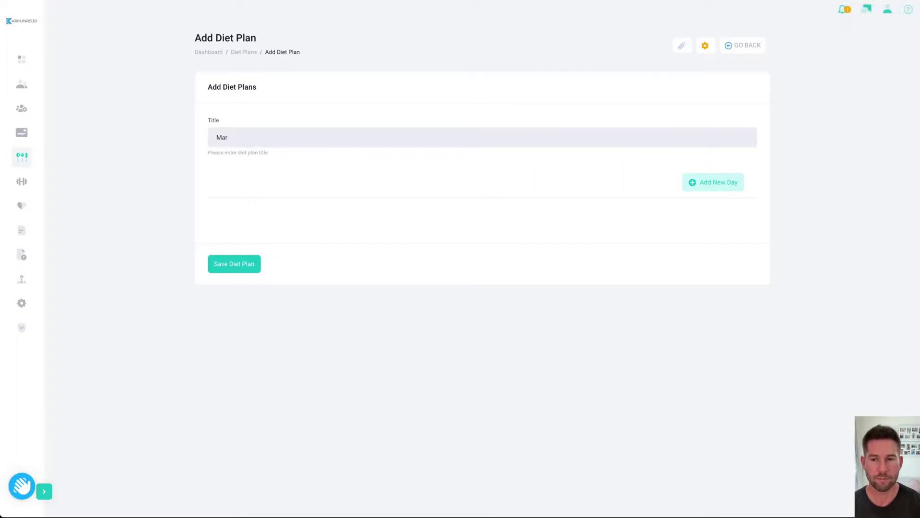
pyautogui.write('ks new diet')
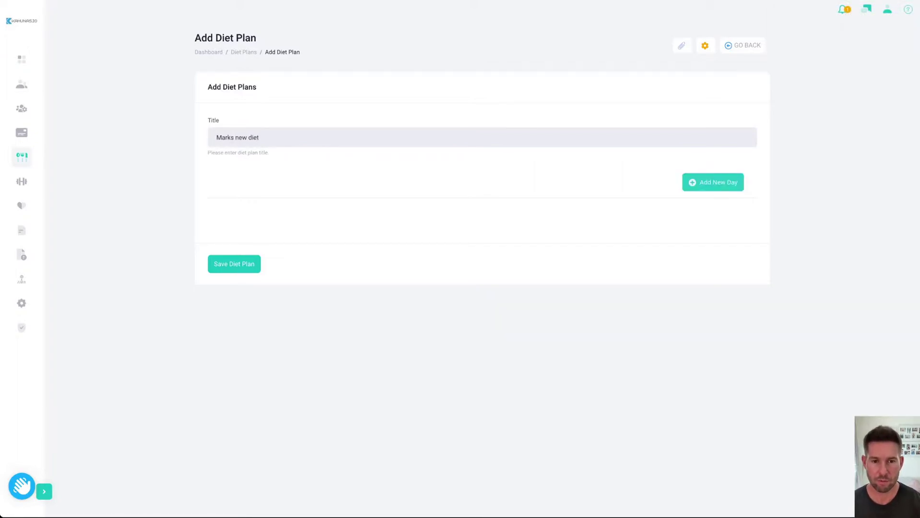
# Add a new day named 'Training Day' to the diet plan.
pyautogui.click(713, 182)
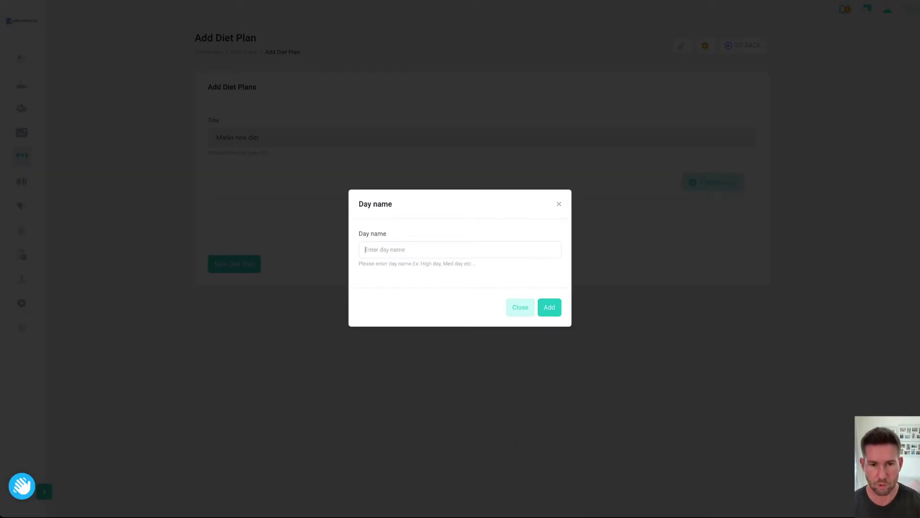
pyautogui.write('High')
pyautogui.press('BackSpace')
pyautogui.press('BackSpace')
pyautogui.press('BackSpace')
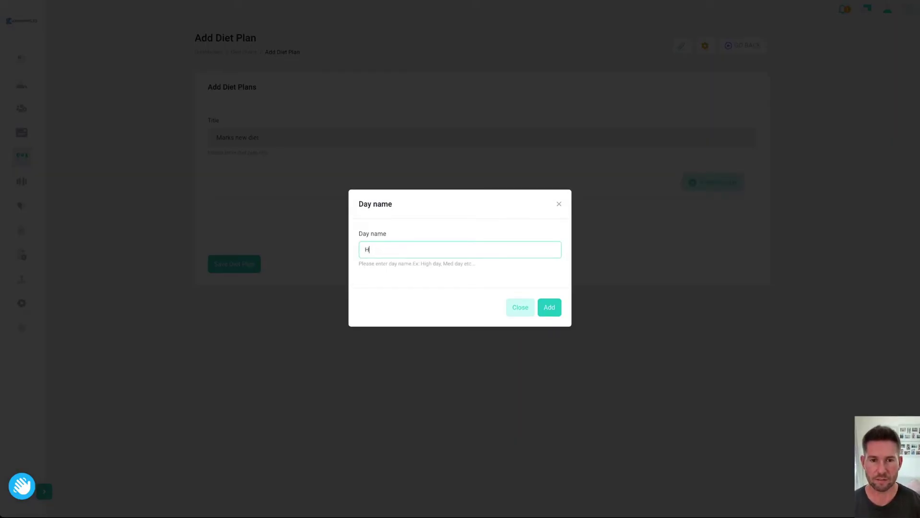
pyautogui.write('Training Day')
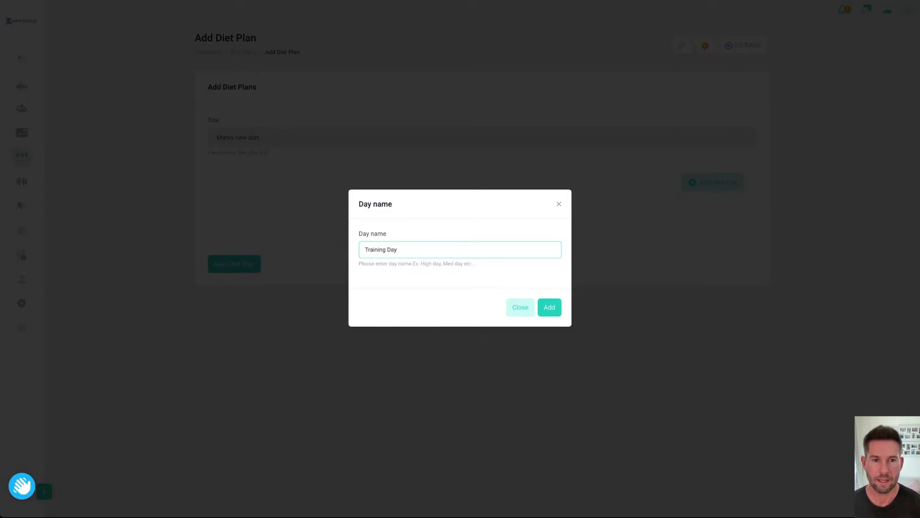
pyautogui.click(549, 307)
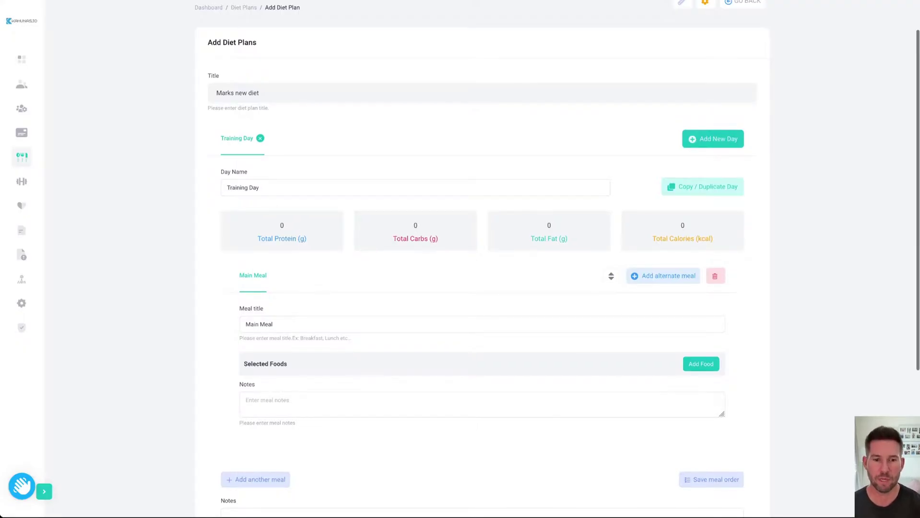
# Rename the first meal to 'Meal 1' and add 100 g of oats.
pyautogui.scroll(-1, 482, 307)
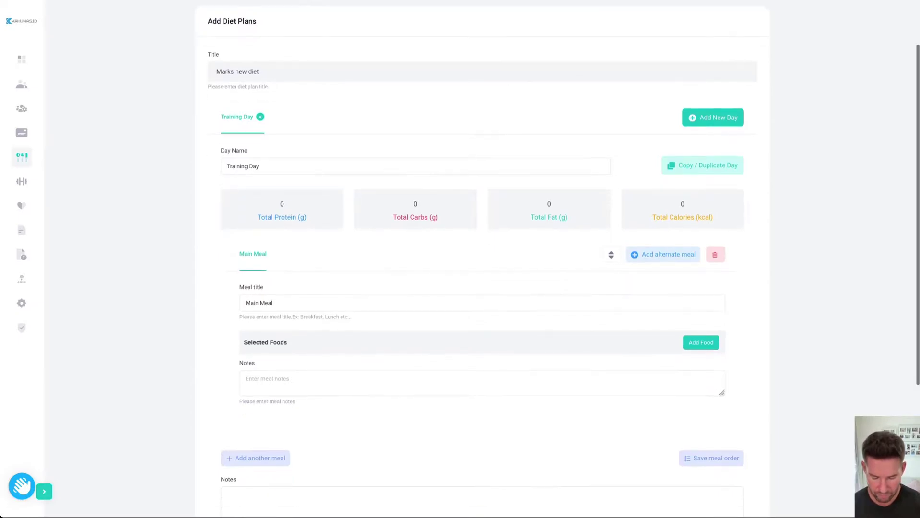
pyautogui.tripleClick(269, 303)
pyautogui.write('Meal 1')
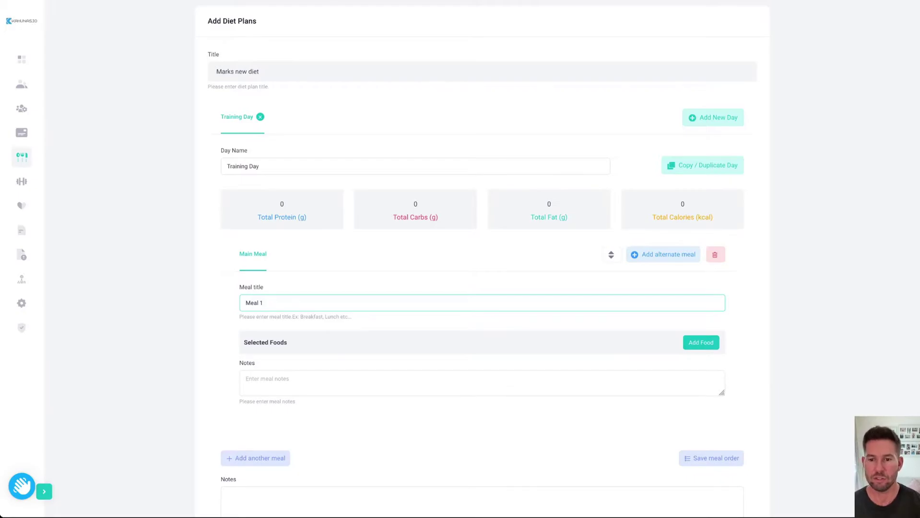
pyautogui.click(701, 342)
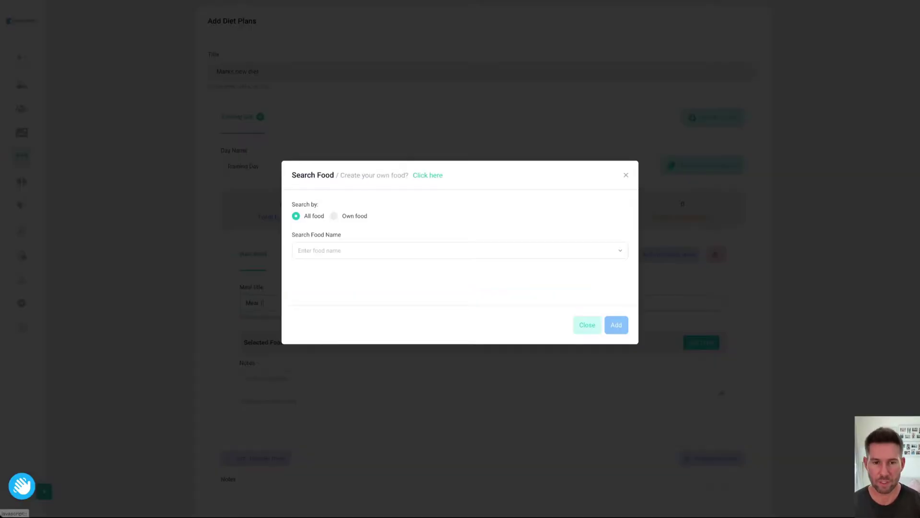
pyautogui.click(459, 256)
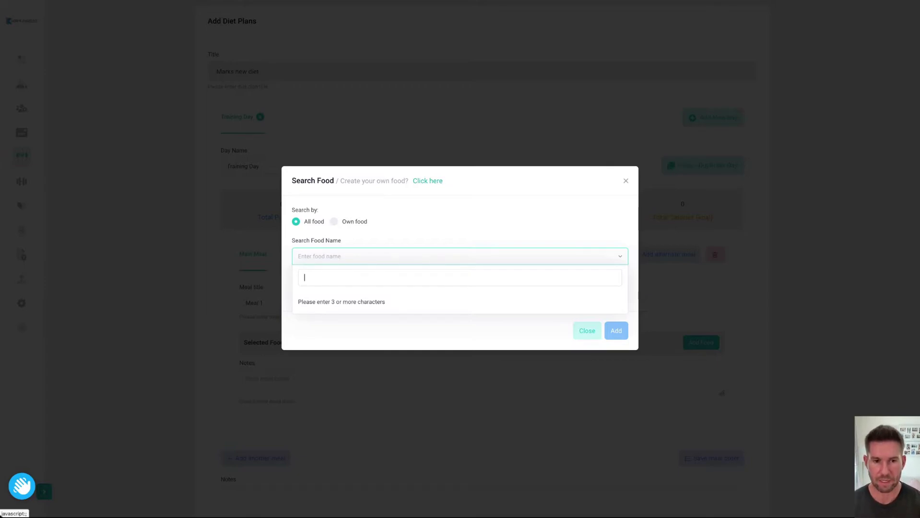
pyautogui.write('oats')
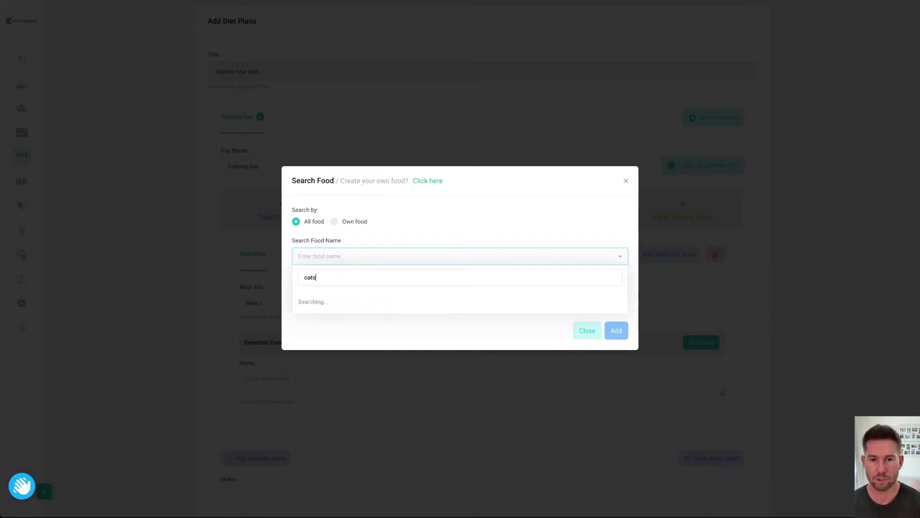
pyautogui.press('Return')
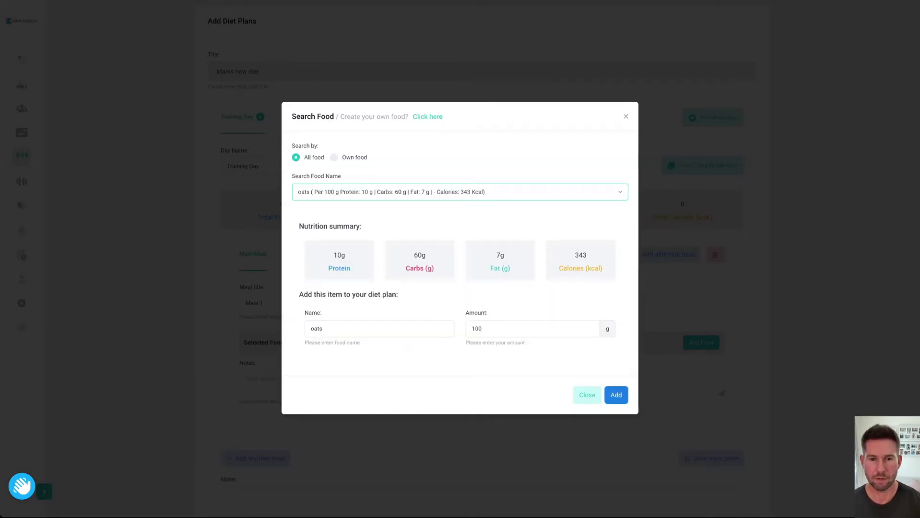
pyautogui.click(616, 395)
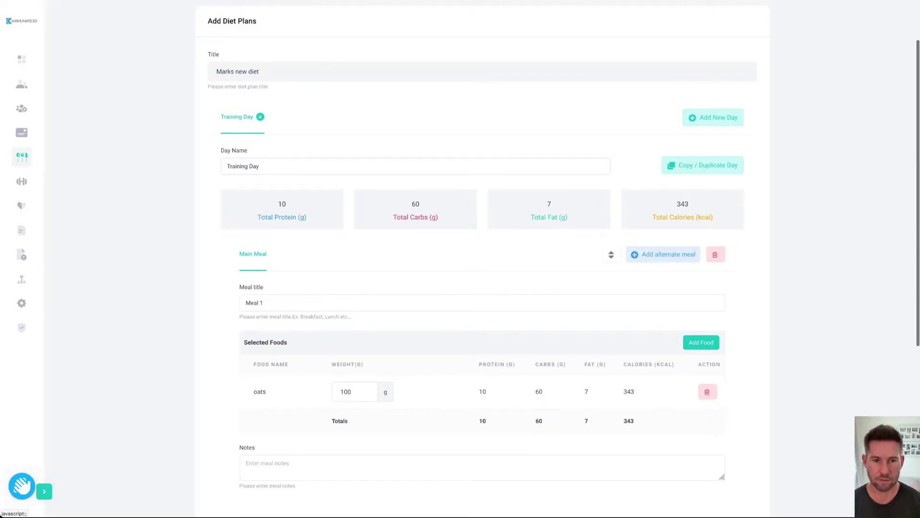
# Add 30 g of whey to Meal 1.
pyautogui.scroll(1, 691, 336)
pyautogui.click(701, 347)
pyautogui.click(459, 256)
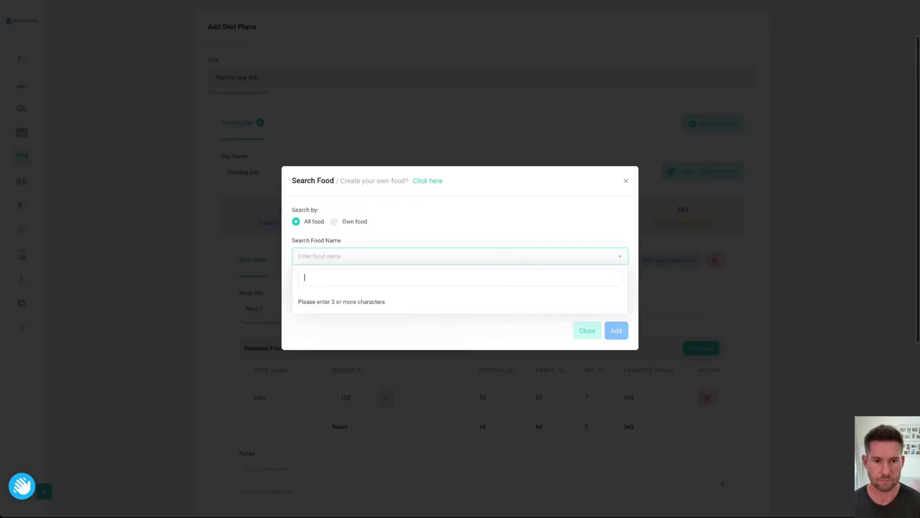
pyautogui.write('whey')
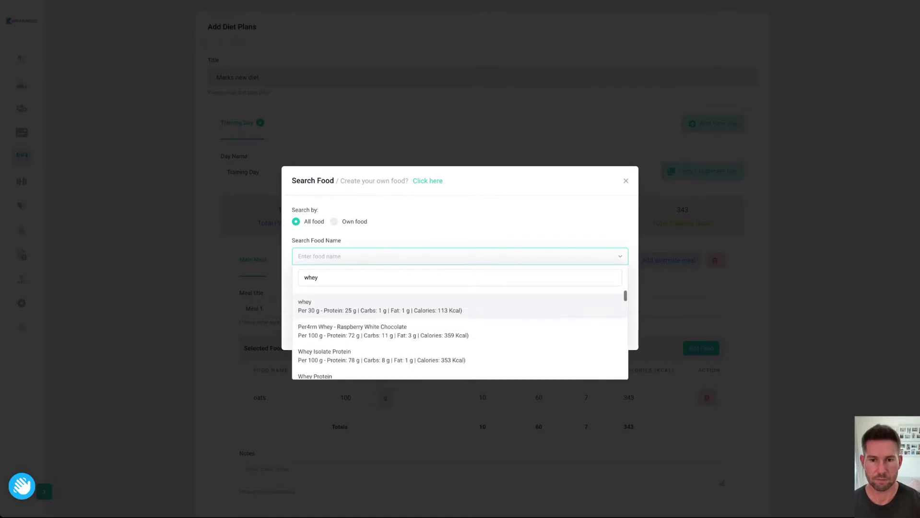
pyautogui.press('Return')
pyautogui.click(616, 395)
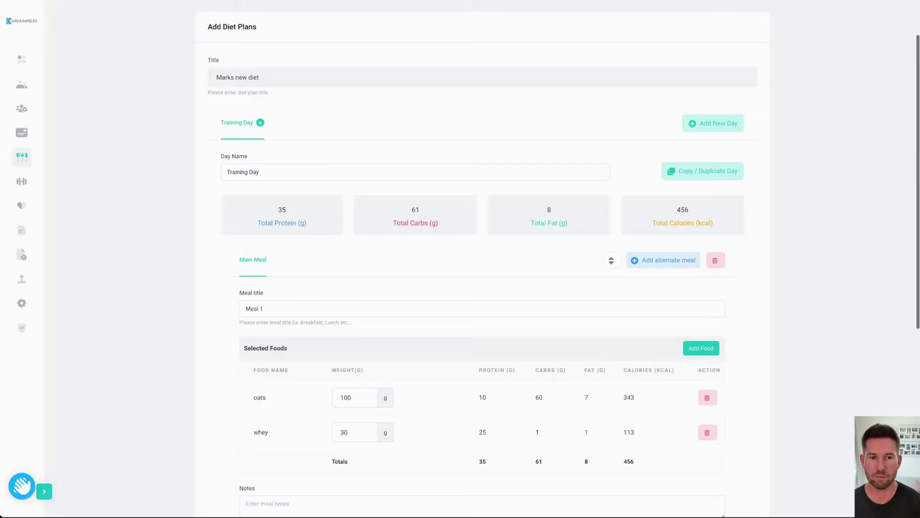
pyautogui.scroll(-4, 617, 394)
pyautogui.scroll(4, 480, 259)
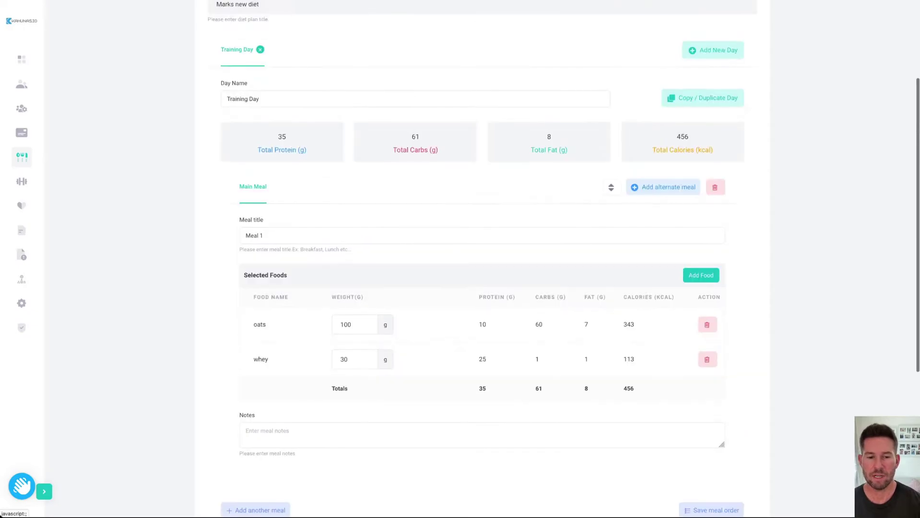
pyautogui.scroll(-3, 479, 259)
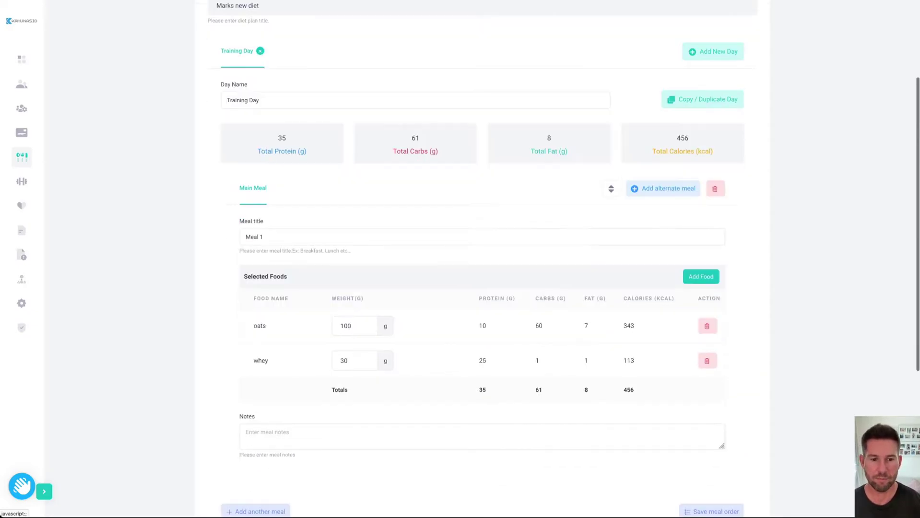
# Add a second meal to the Training Day and title it 'Meal 2'.
pyautogui.click(255, 428)
pyautogui.scroll(-2, 479, 259)
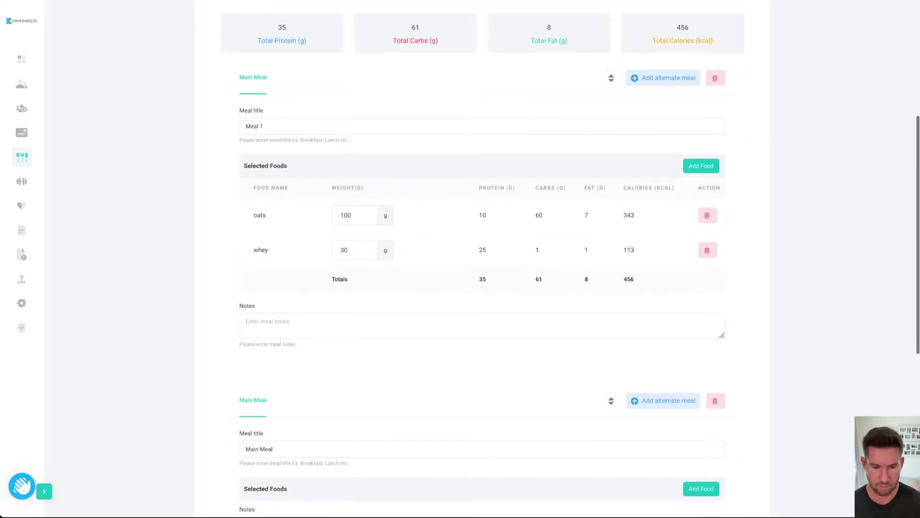
pyautogui.tripleClick(259, 402)
pyautogui.write('M')
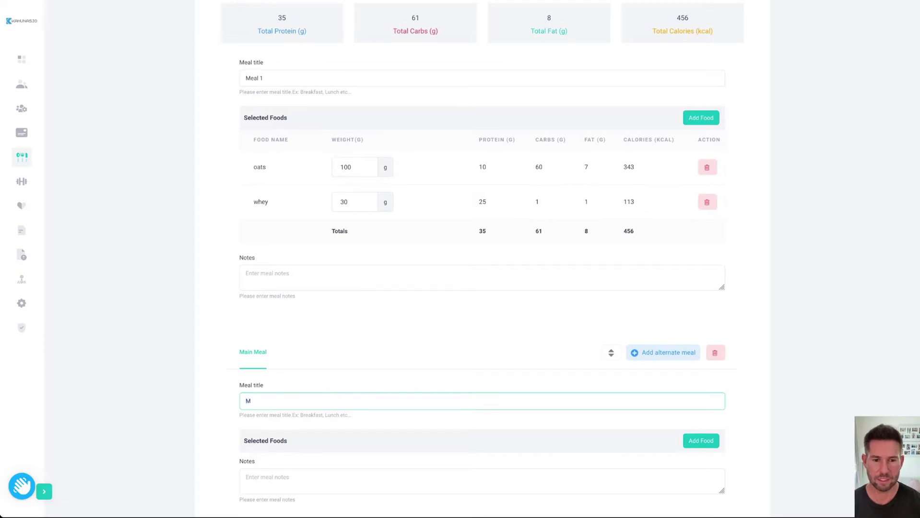
pyautogui.write('eal 3')
pyautogui.press('BackSpace')
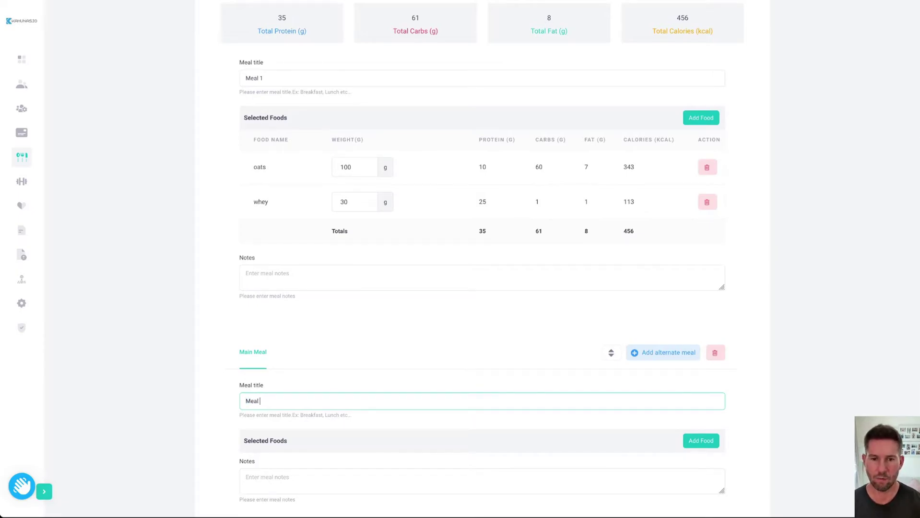
pyautogui.write('2')
# Add 150 g of chicken breast to Meal 2.
pyautogui.click(701, 441)
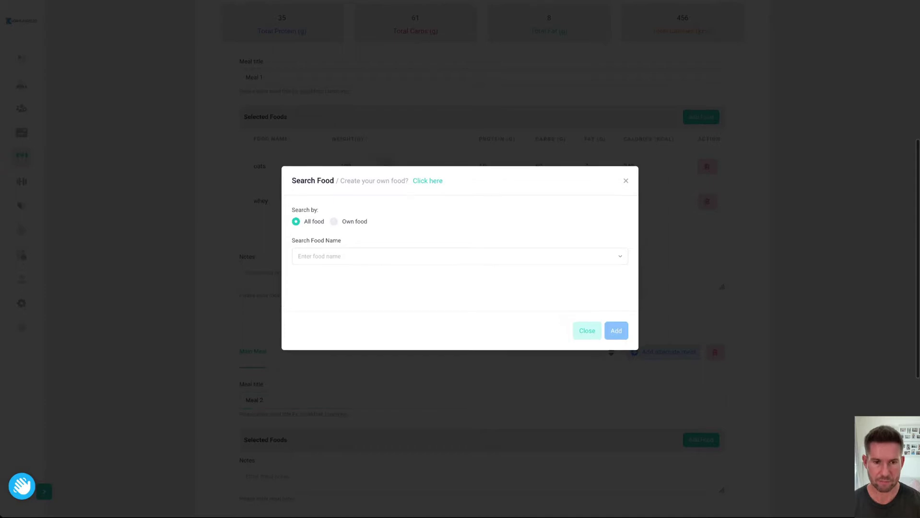
pyautogui.click(460, 256)
pyautogui.write('chicken')
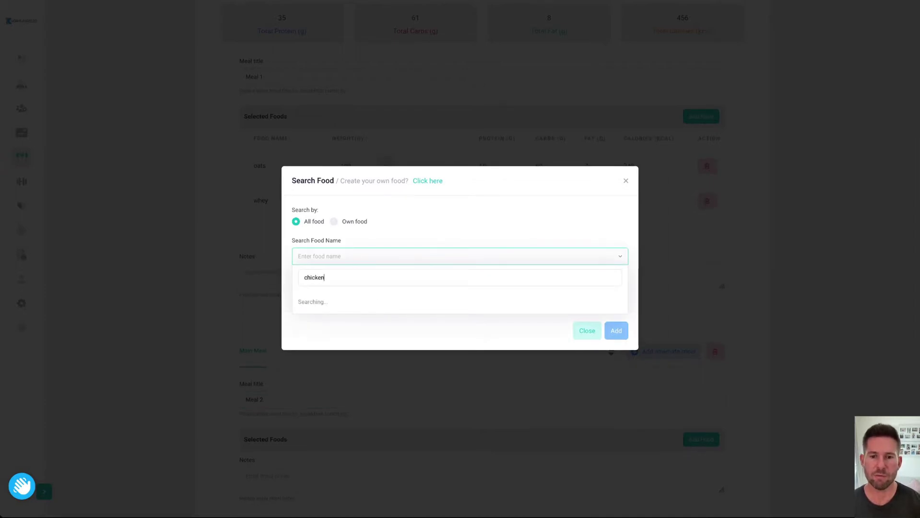
pyautogui.press('Return')
pyautogui.press('Tab')
pyautogui.press('Tab')
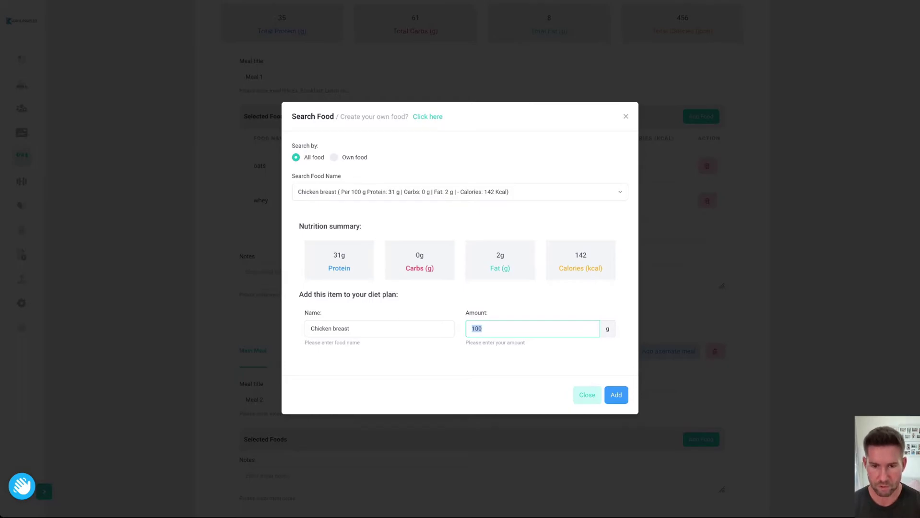
pyautogui.write('150')
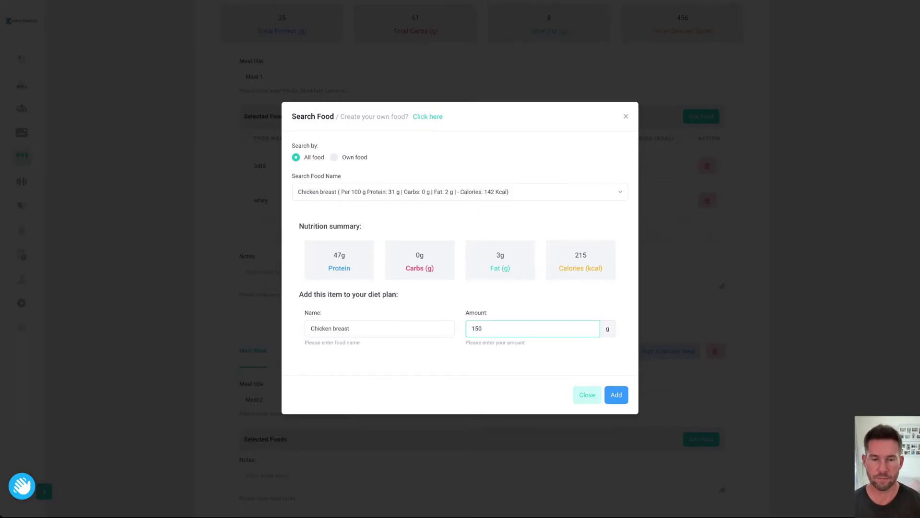
pyautogui.click(616, 395)
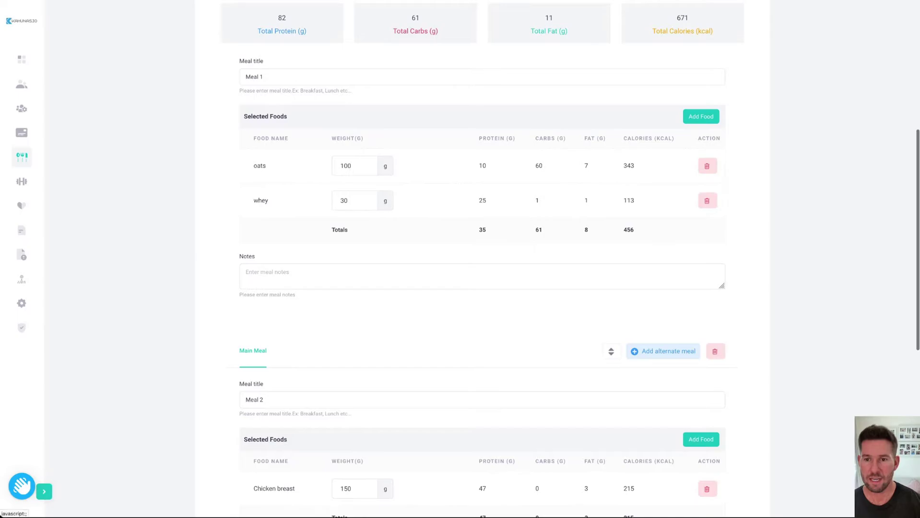
# Create an alternate meal for Meal 1 titled 'Meal 1 alternative'.
pyautogui.scroll(-1, 616, 379)
pyautogui.scroll(4, 482, 285)
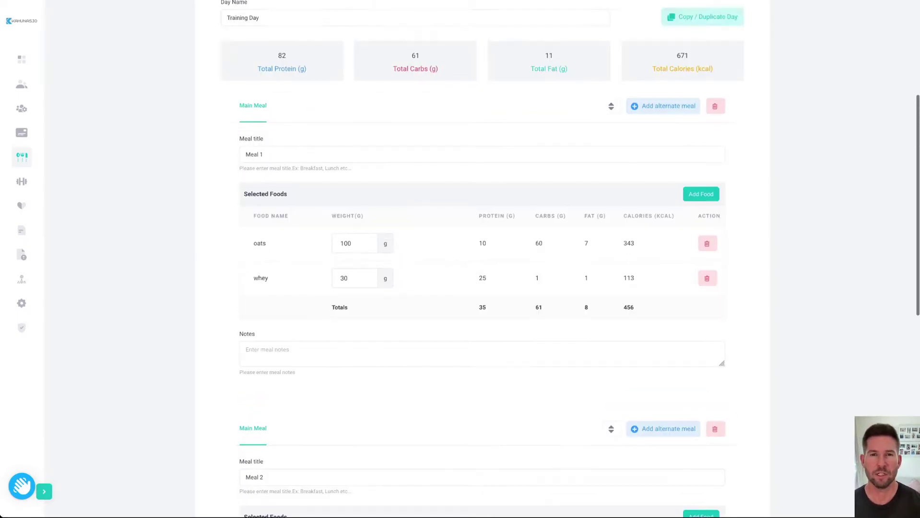
pyautogui.scroll(2, 663, 199)
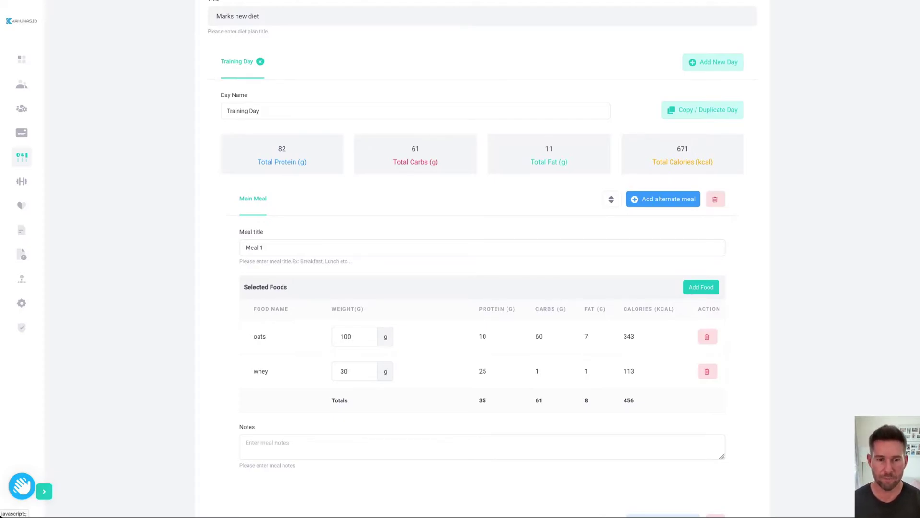
pyautogui.click(663, 199)
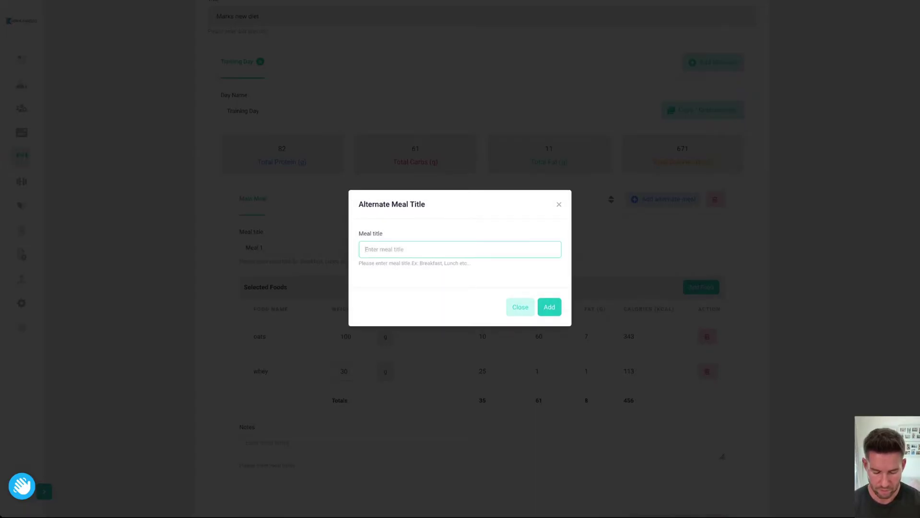
pyautogui.write('Meal 1')
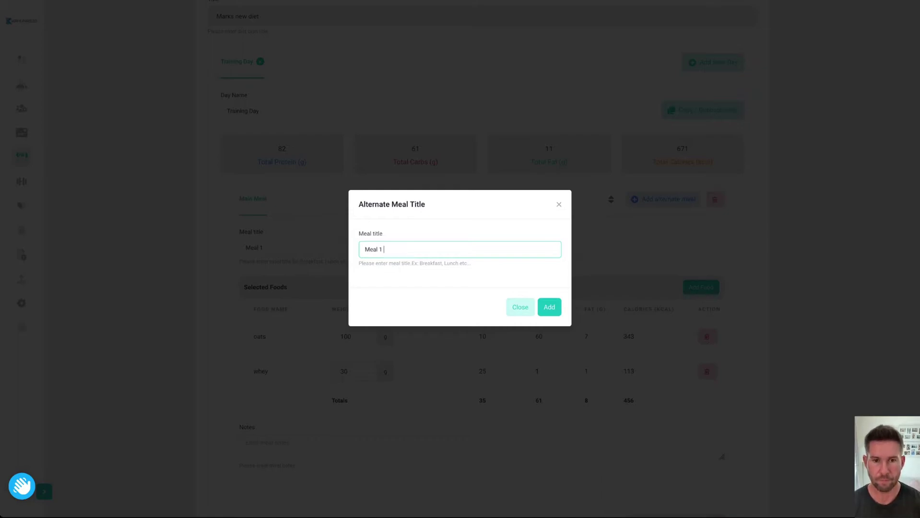
pyautogui.write(' alternative')
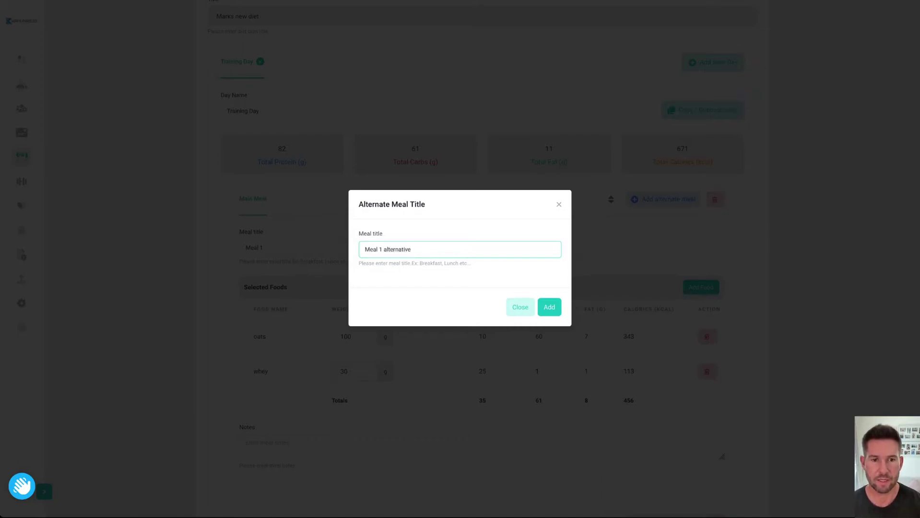
pyautogui.click(549, 307)
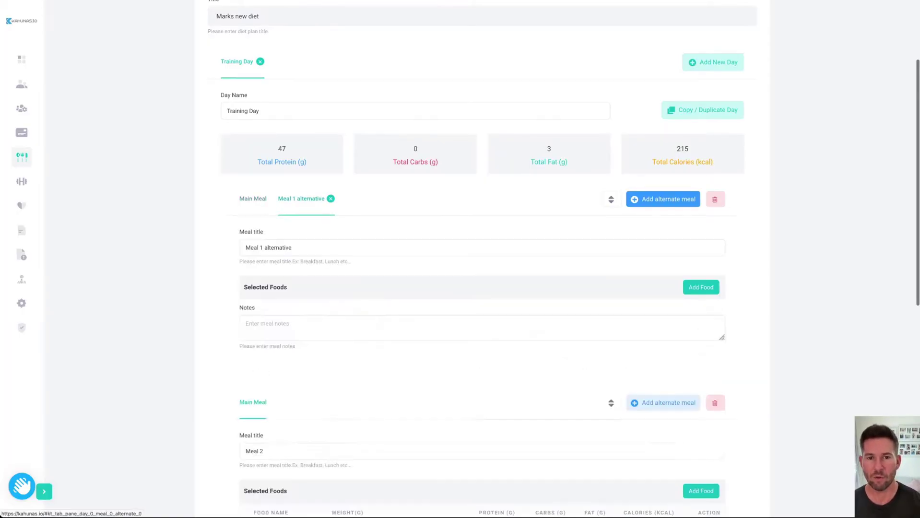
# Switch between Meal 1's main meal and its still-empty alternative to check both.
pyautogui.click(253, 199)
pyautogui.click(302, 198)
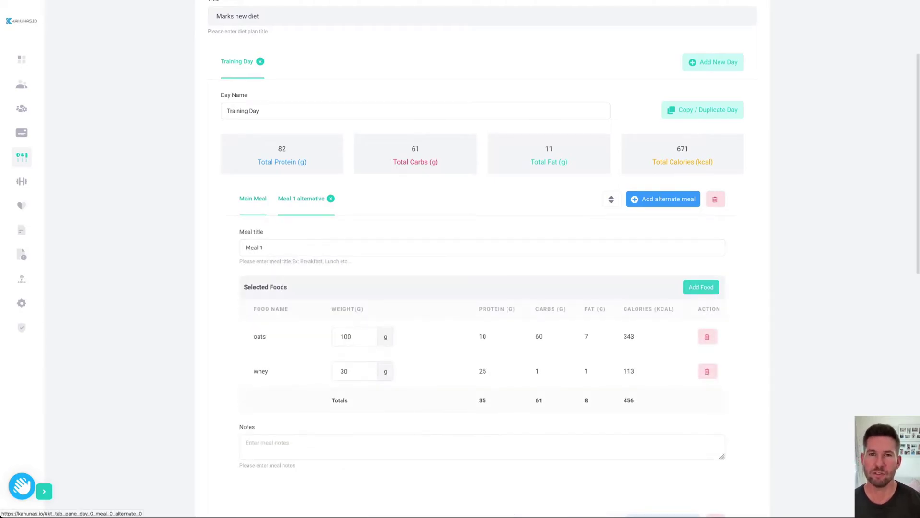
pyautogui.click(252, 199)
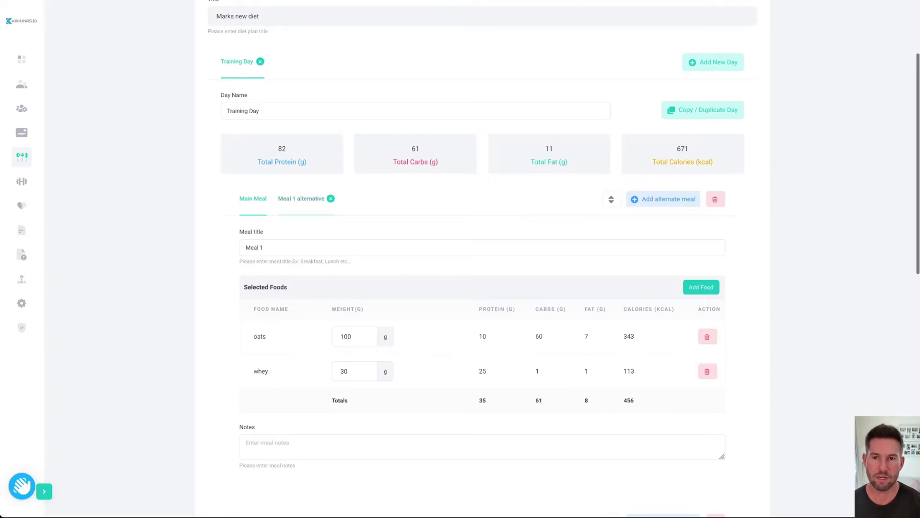
pyautogui.click(301, 200)
pyautogui.click(252, 199)
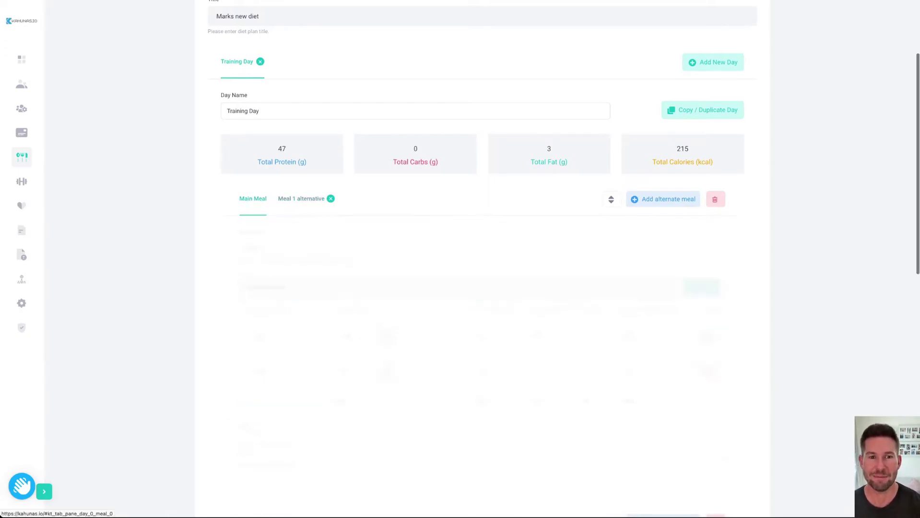
pyautogui.scroll(3, 482, 259)
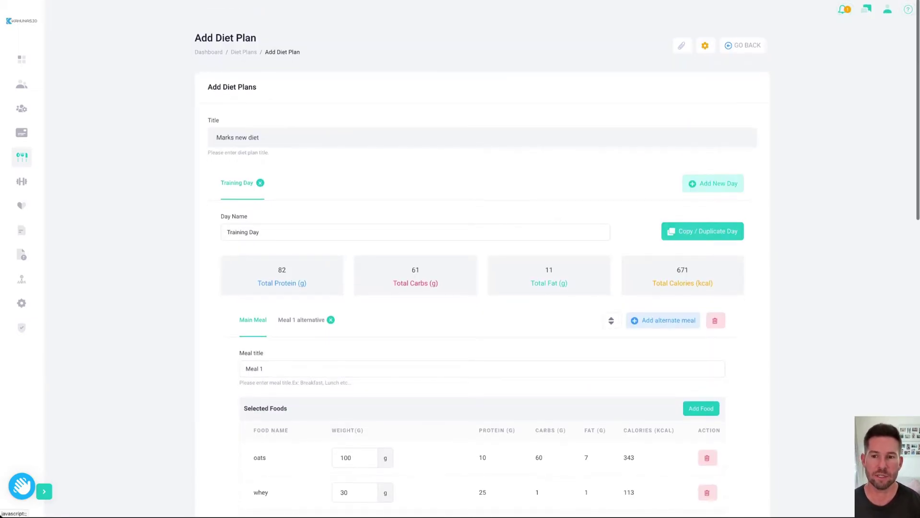
# Duplicate the Training Day, rename the copy 'Rest Day', and review its copied meals.
pyautogui.click(702, 231)
pyautogui.scroll(-1, 703, 231)
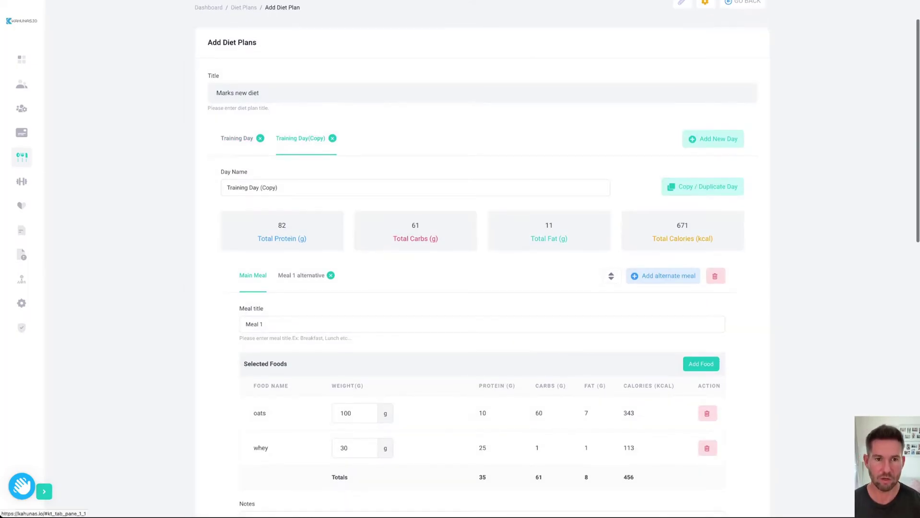
pyautogui.tripleClick(259, 188)
pyautogui.write('Rest Day')
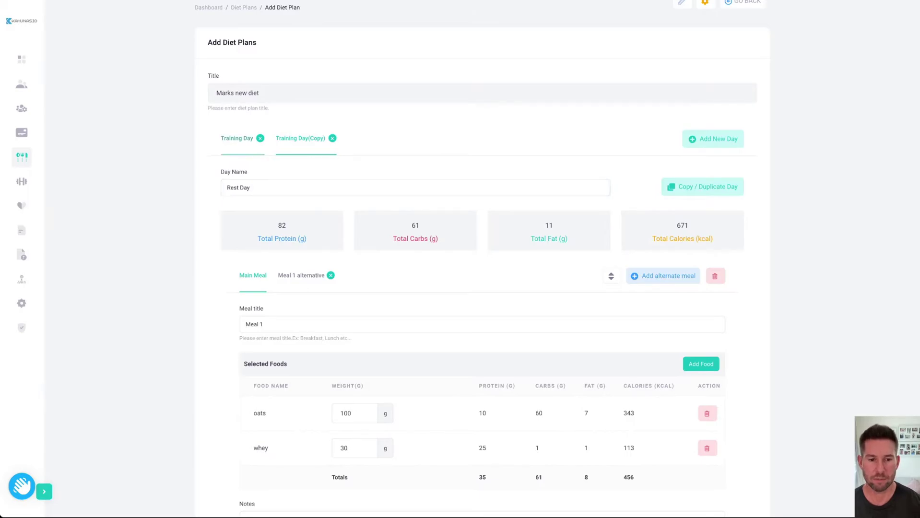
pyautogui.scroll(-4, 482, 259)
pyautogui.scroll(-8, 482, 259)
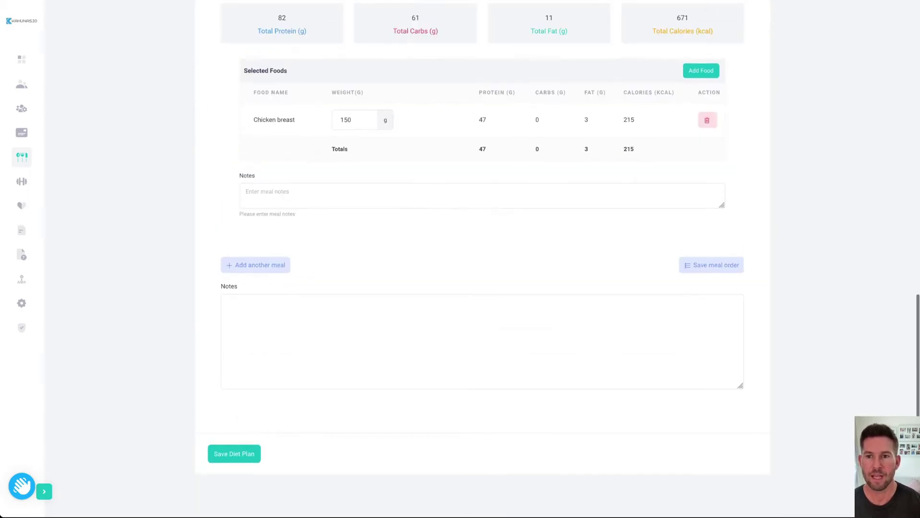
pyautogui.scroll(6, 482, 259)
pyautogui.scroll(5, 482, 259)
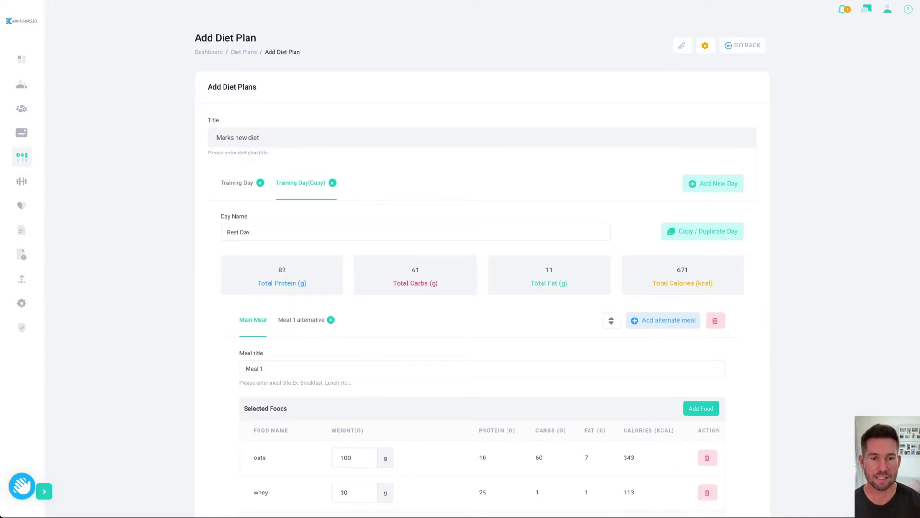
pyautogui.scroll(-15, 482, 260)
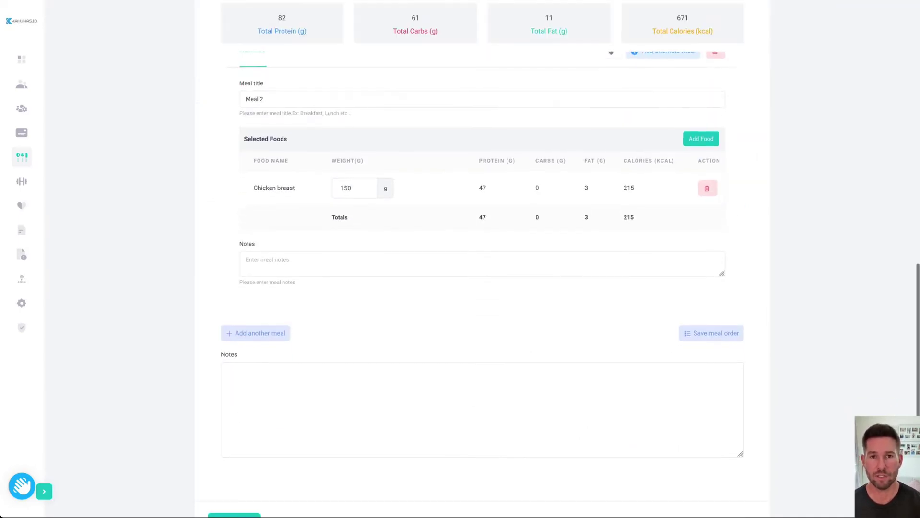
pyautogui.scroll(15, 481, 259)
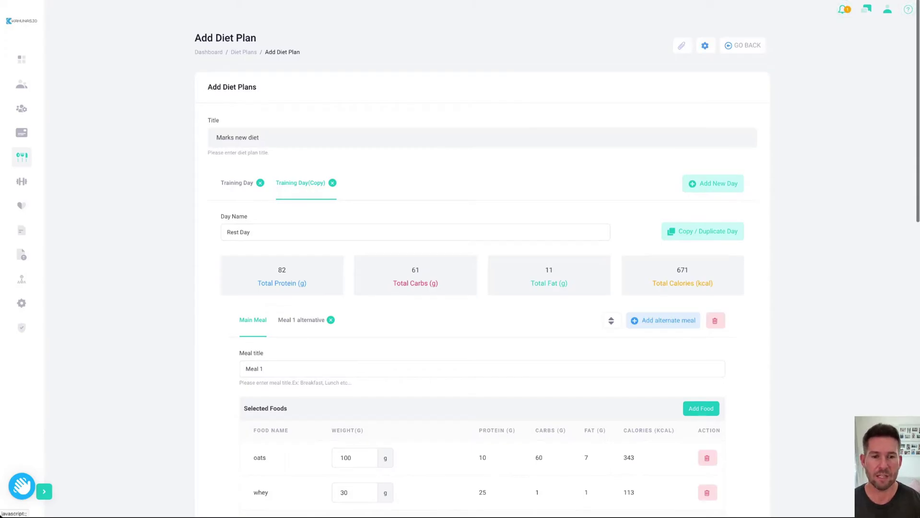
# Hide Fats, Carbs and the Summary Panel from clients, leaving Calories and Protein visible.
pyautogui.click(705, 45)
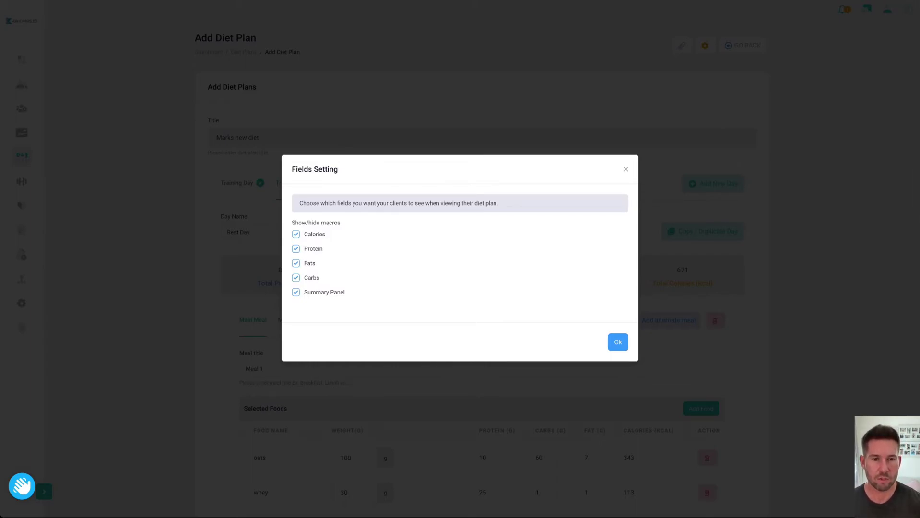
pyautogui.scroll(-1, 459, 259)
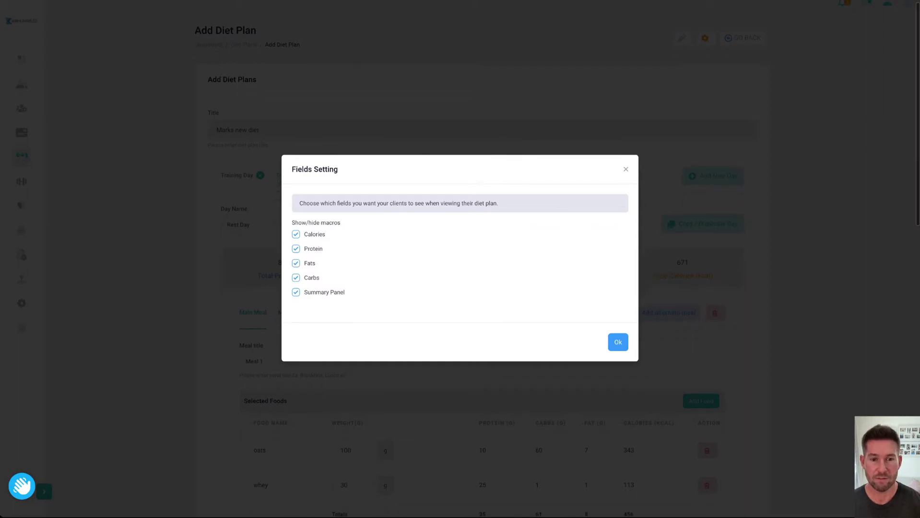
pyautogui.click(296, 263)
pyautogui.click(296, 277)
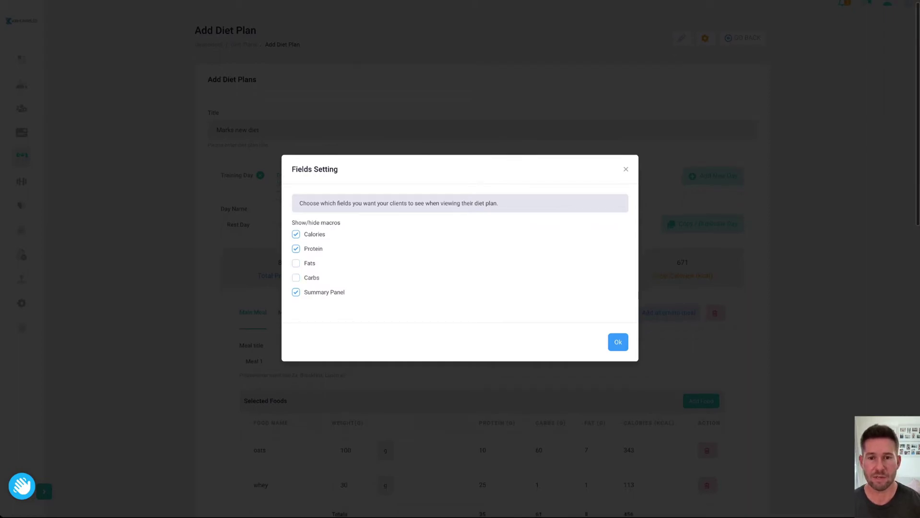
pyautogui.click(296, 292)
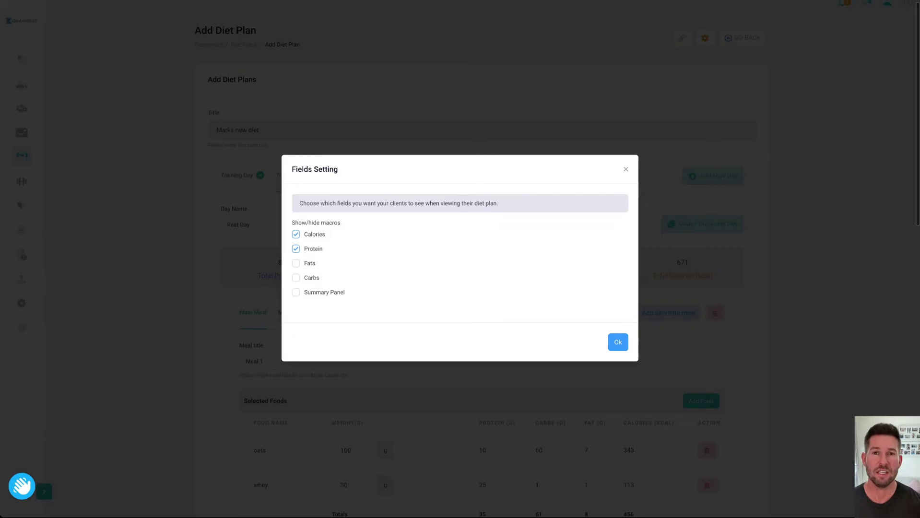
pyautogui.click(618, 342)
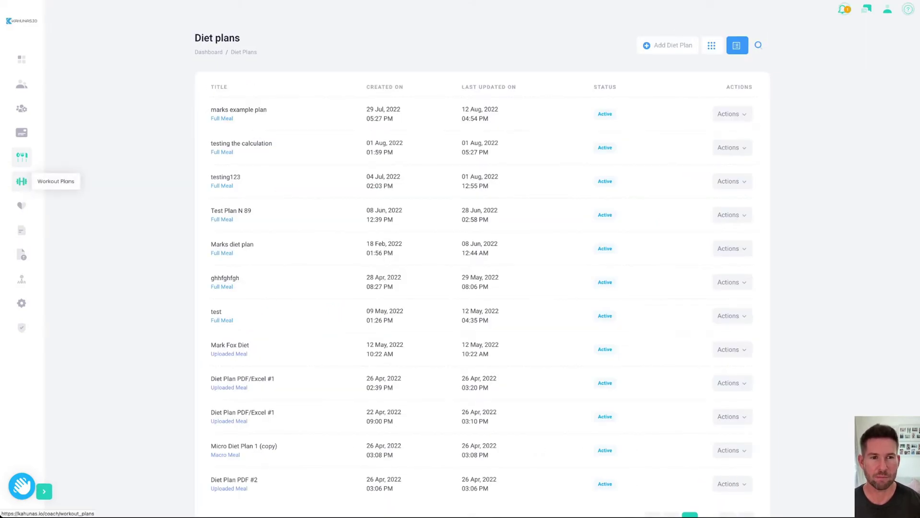
# Go to Workout Plans > Plans and start a new Detailed workout plan.
pyautogui.click(22, 181)
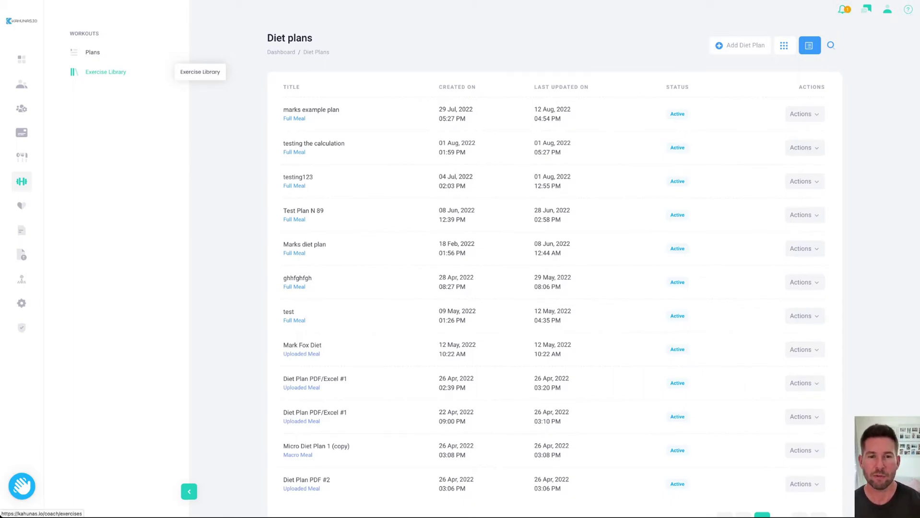
pyautogui.click(92, 52)
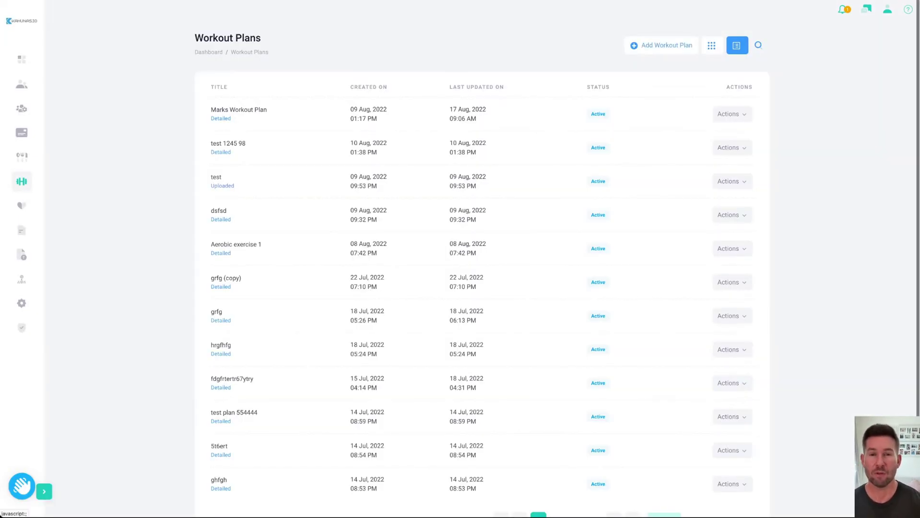
pyautogui.click(661, 46)
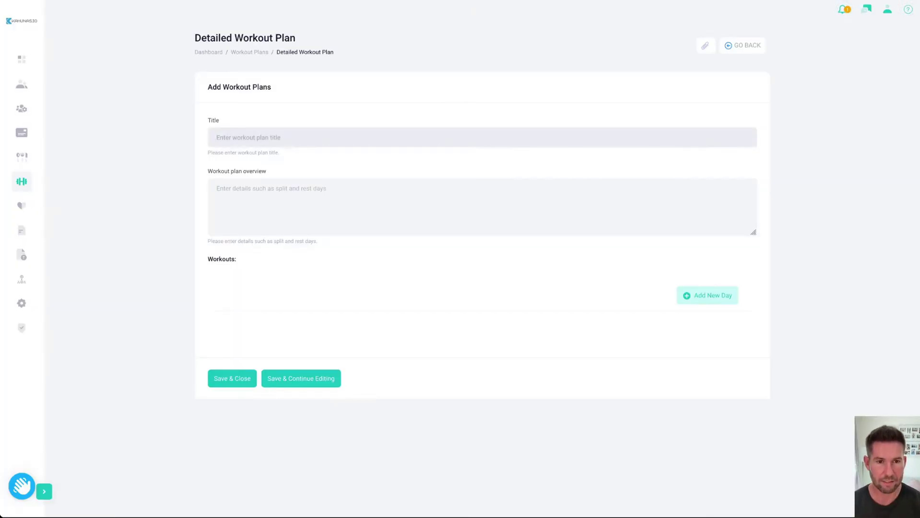
# Enter 'PPL Workout' as the workout plan title.
pyautogui.write('PPL')
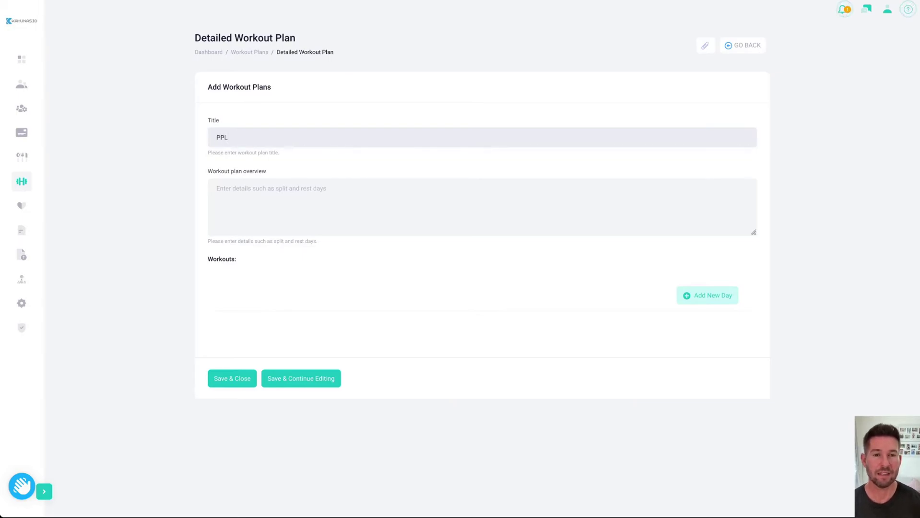
pyautogui.write(' Workout')
pyautogui.press('Tab')
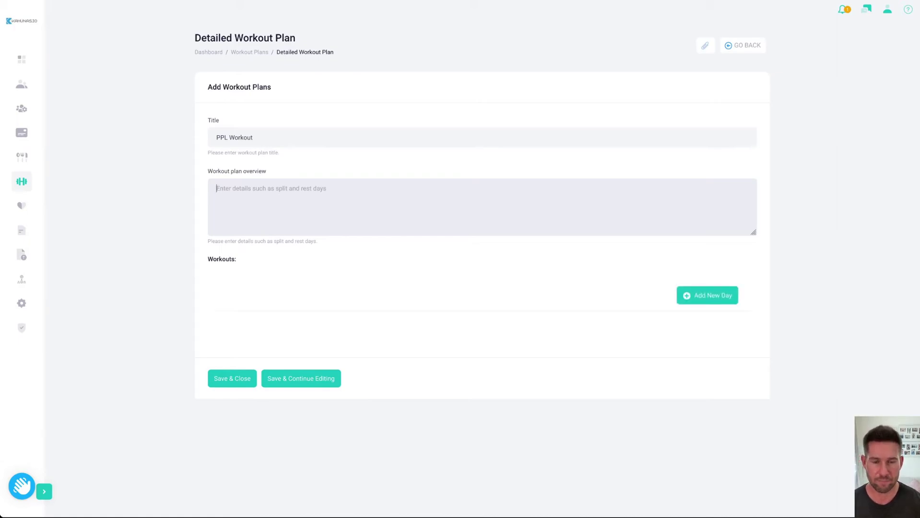
# Add a workout day named 'Push' to the PPL Workout plan.
pyautogui.click(708, 295)
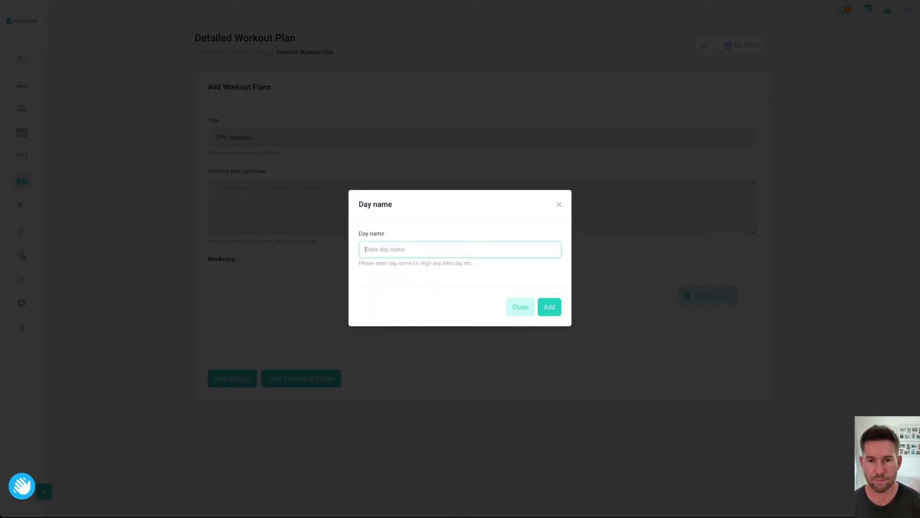
pyautogui.write('Push')
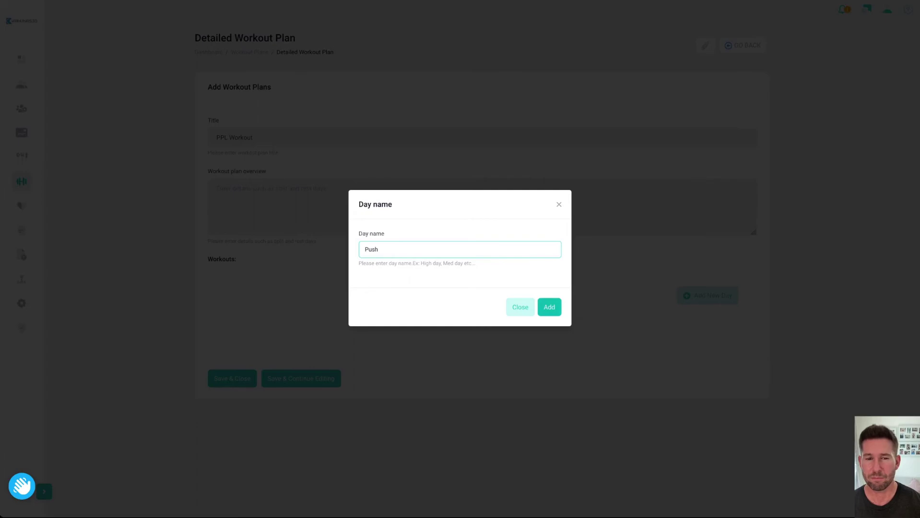
pyautogui.click(550, 307)
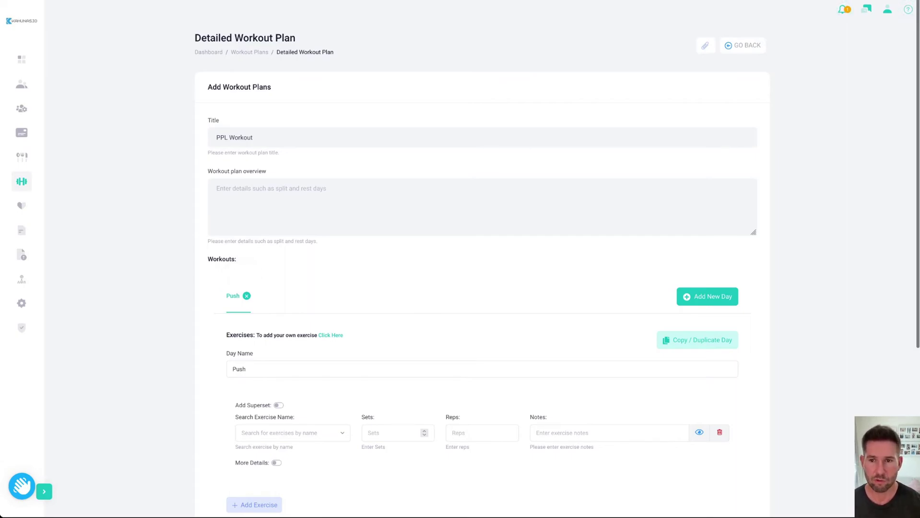
pyautogui.scroll(-3, 482, 259)
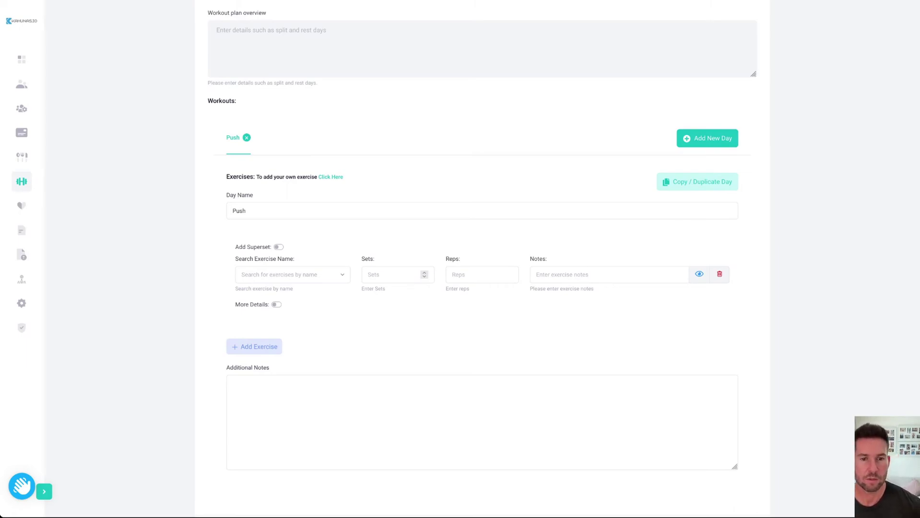
# Search 'bench' and add Bench press as the first Push exercise at 4 sets of 8-12 reps.
pyautogui.scroll(1, 482, 259)
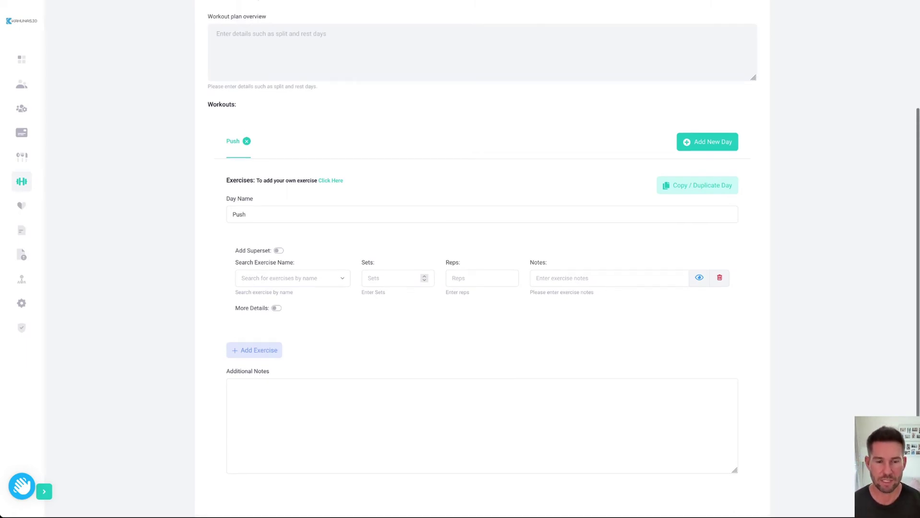
pyautogui.click(293, 278)
pyautogui.scroll(1, 292, 279)
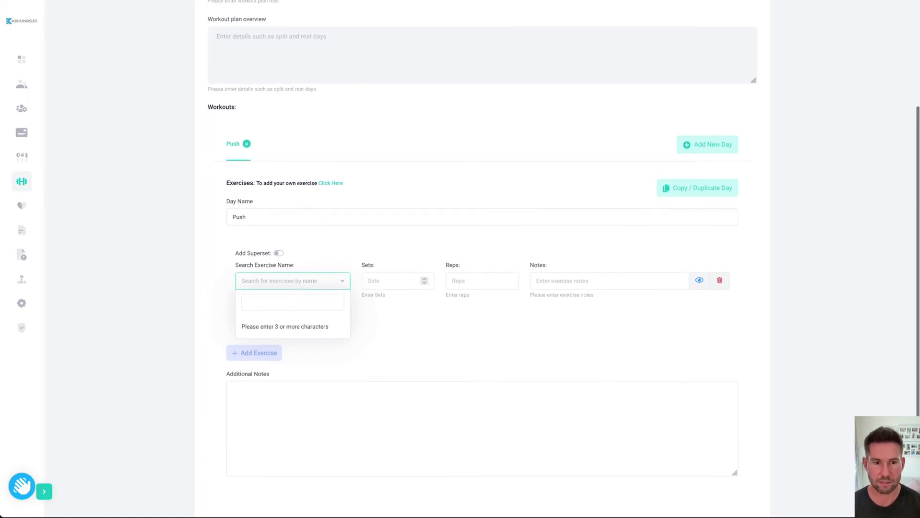
pyautogui.write('bench')
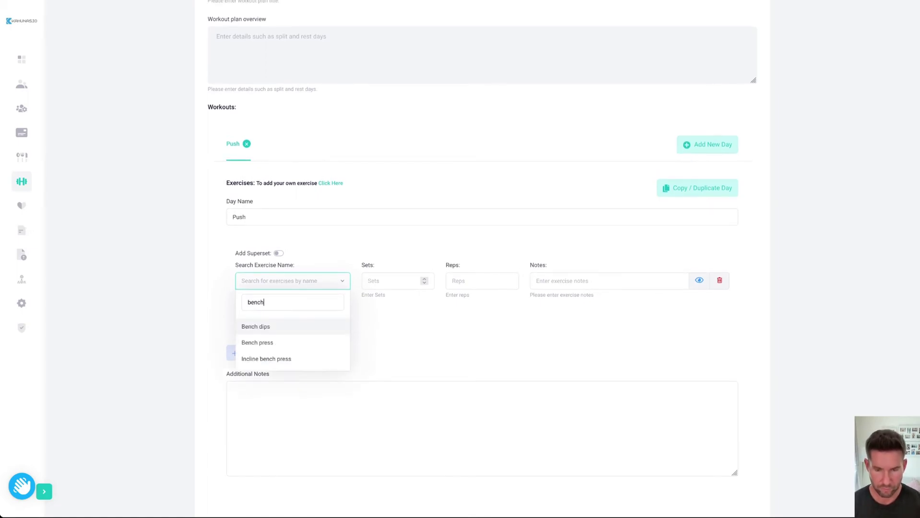
pyautogui.press('Down')
pyautogui.press('Return')
pyautogui.write('4')
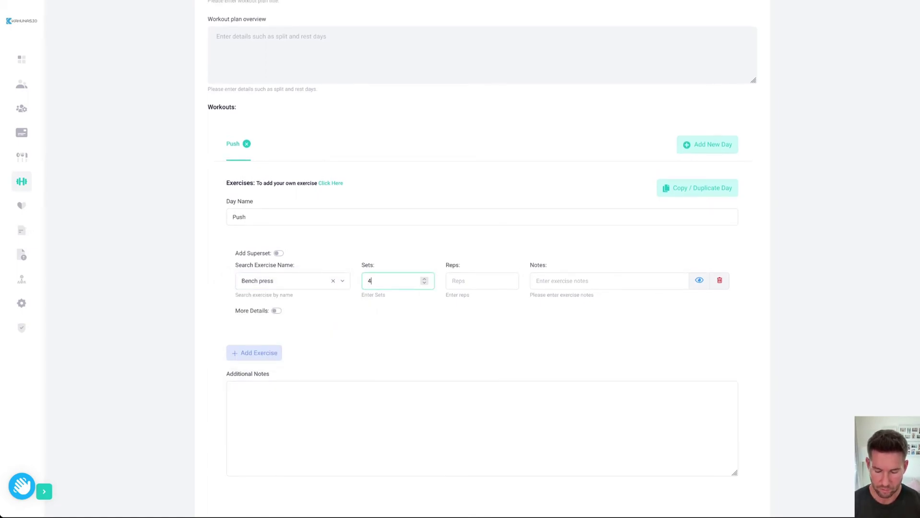
pyautogui.press('Tab')
pyautogui.write('8-12')
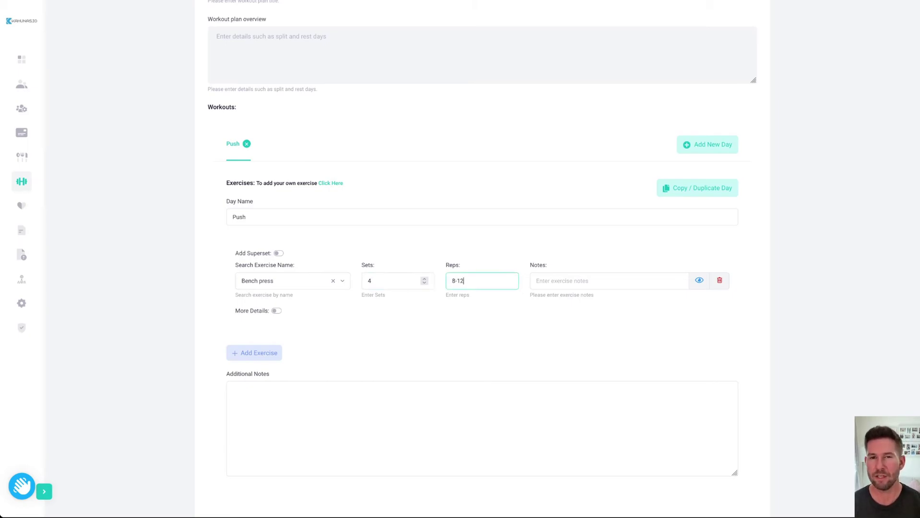
pyautogui.press('Tab')
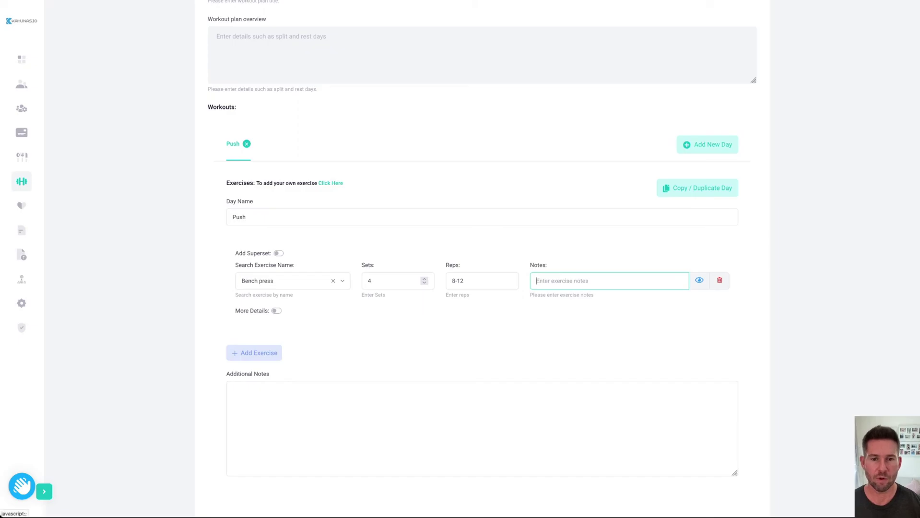
# Preview the Bench press image and video, then turn on More Details for RIR, rest, intensity, RPE and tempo.
pyautogui.click(700, 281)
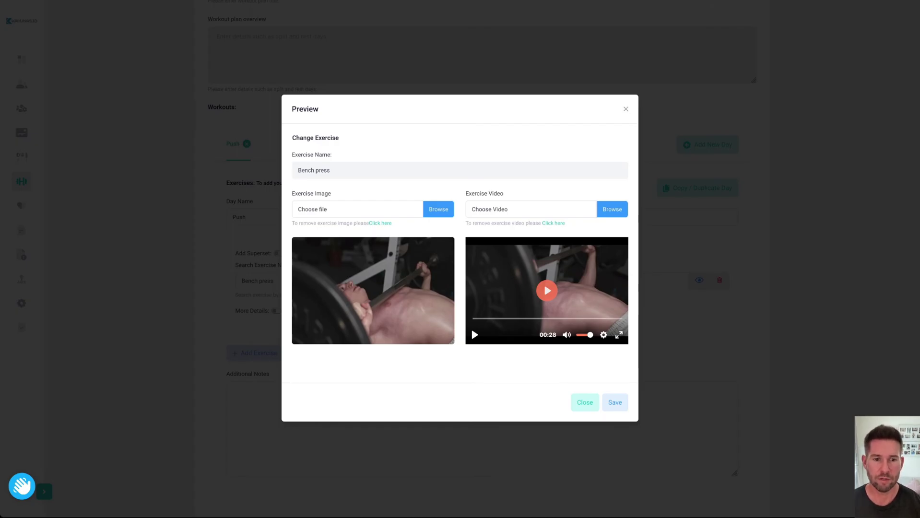
pyautogui.press('Escape')
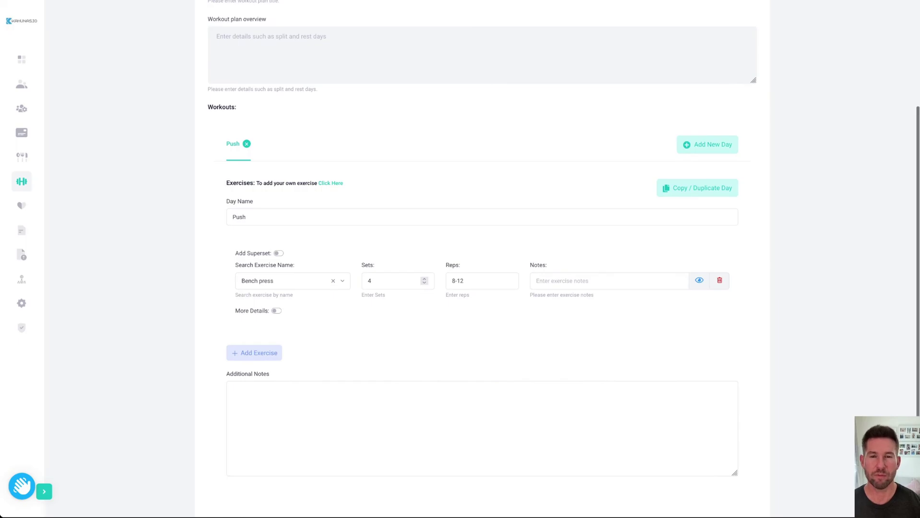
pyautogui.click(276, 311)
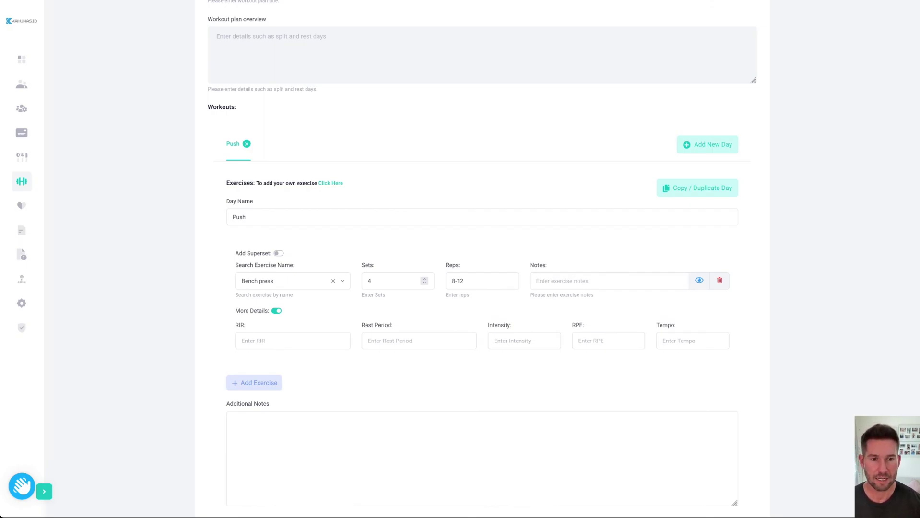
# Enable Add Superset on Bench press and add two blank superset exercise rows beneath it.
pyautogui.click(278, 253)
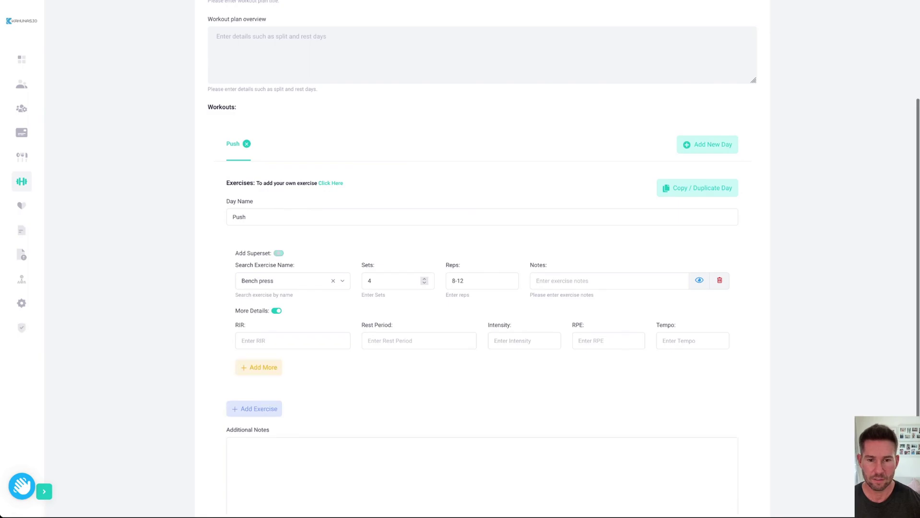
pyautogui.click(258, 368)
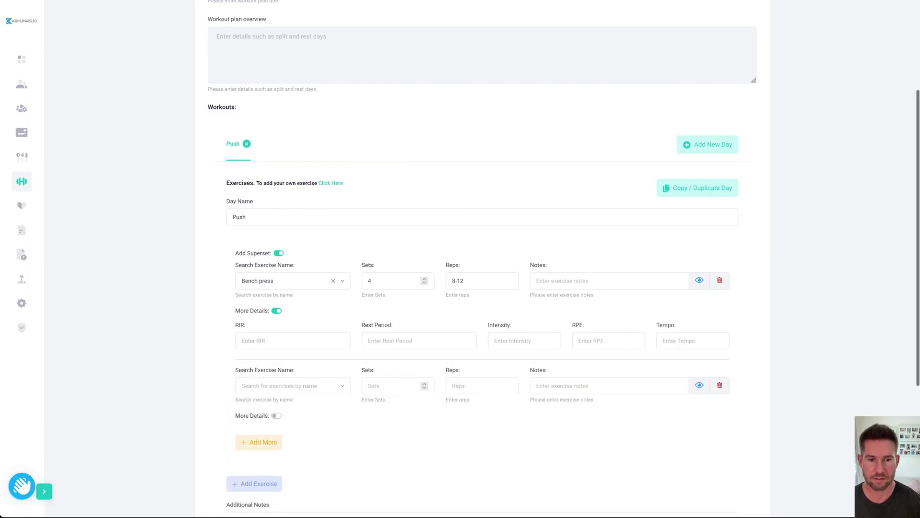
pyautogui.press('Return')
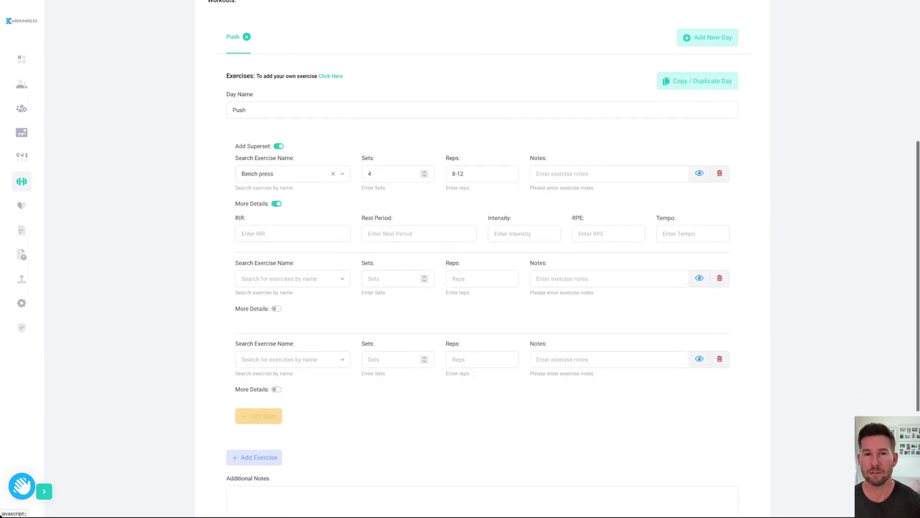
pyautogui.click(258, 416)
pyautogui.scroll(5, 482, 288)
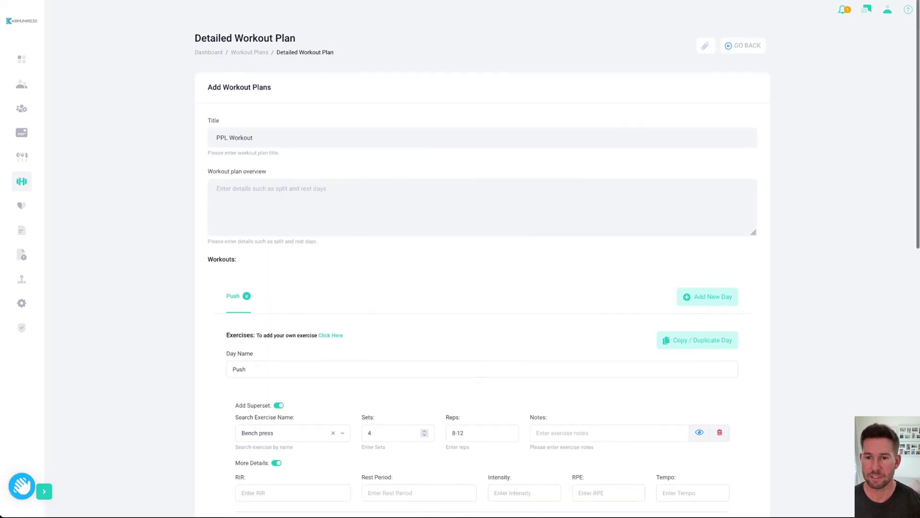